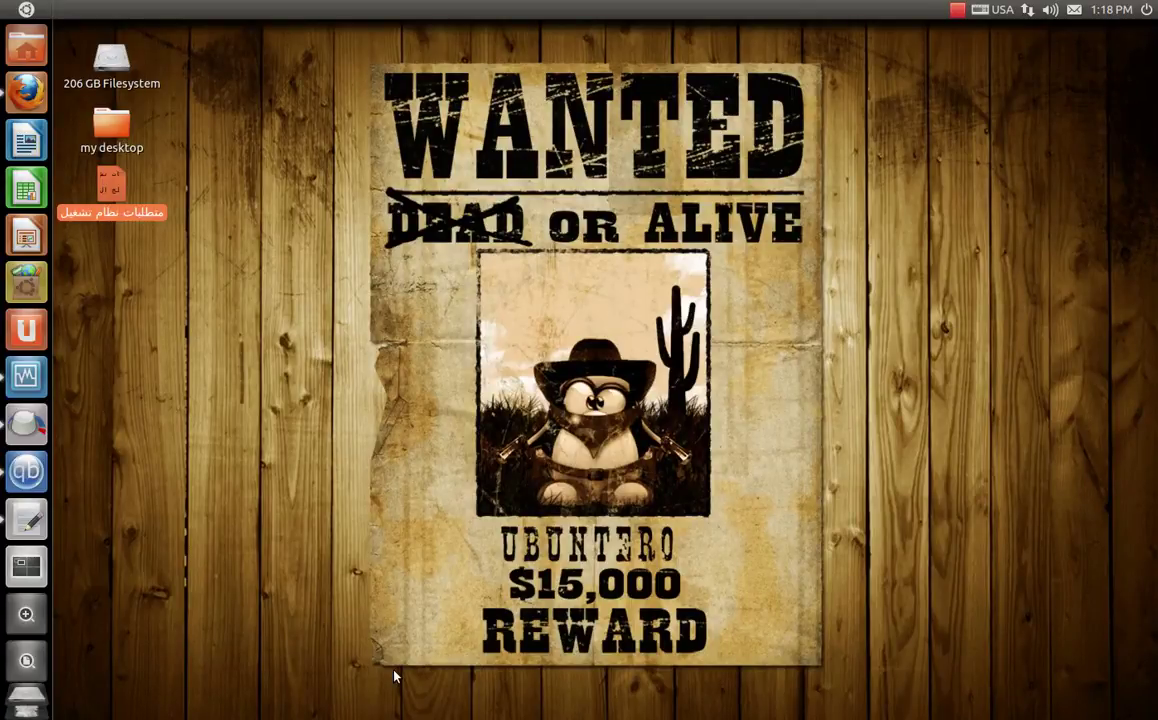
- Open the GNU/Linux system requirements note, review the processor, RAM and hard disk requirements line by line, and close it
click(26, 520)
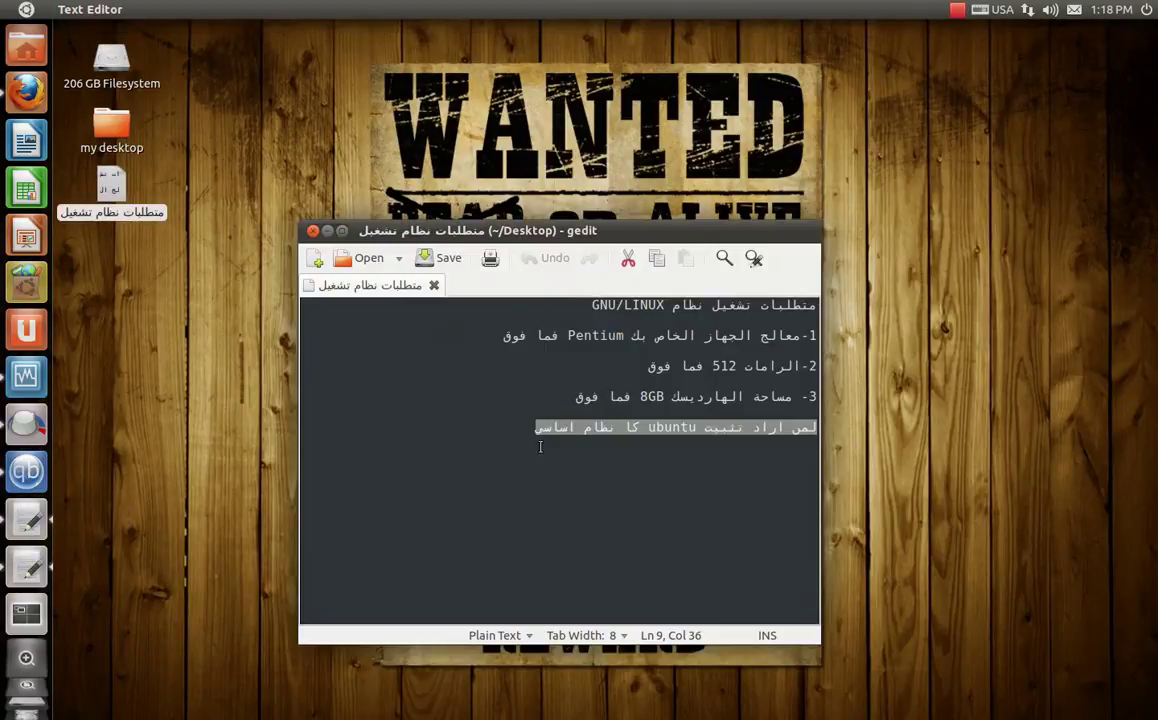
drag(598, 305, 824, 325)
drag(480, 336, 643, 370)
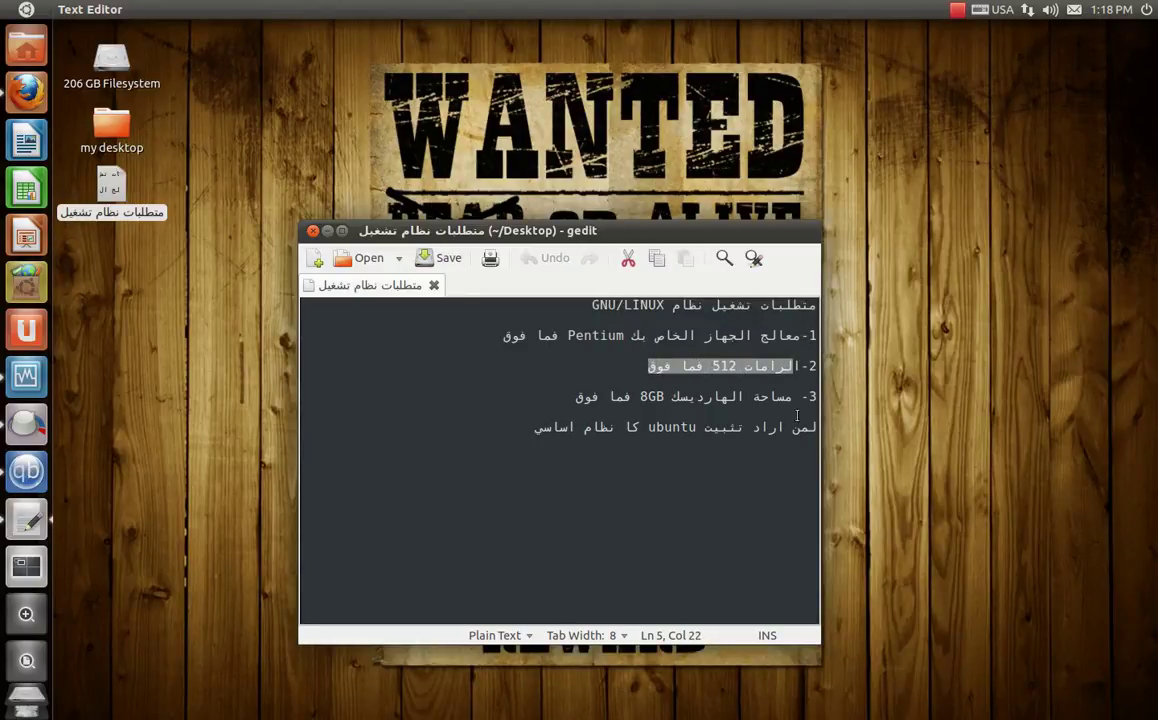
drag(794, 397, 556, 397)
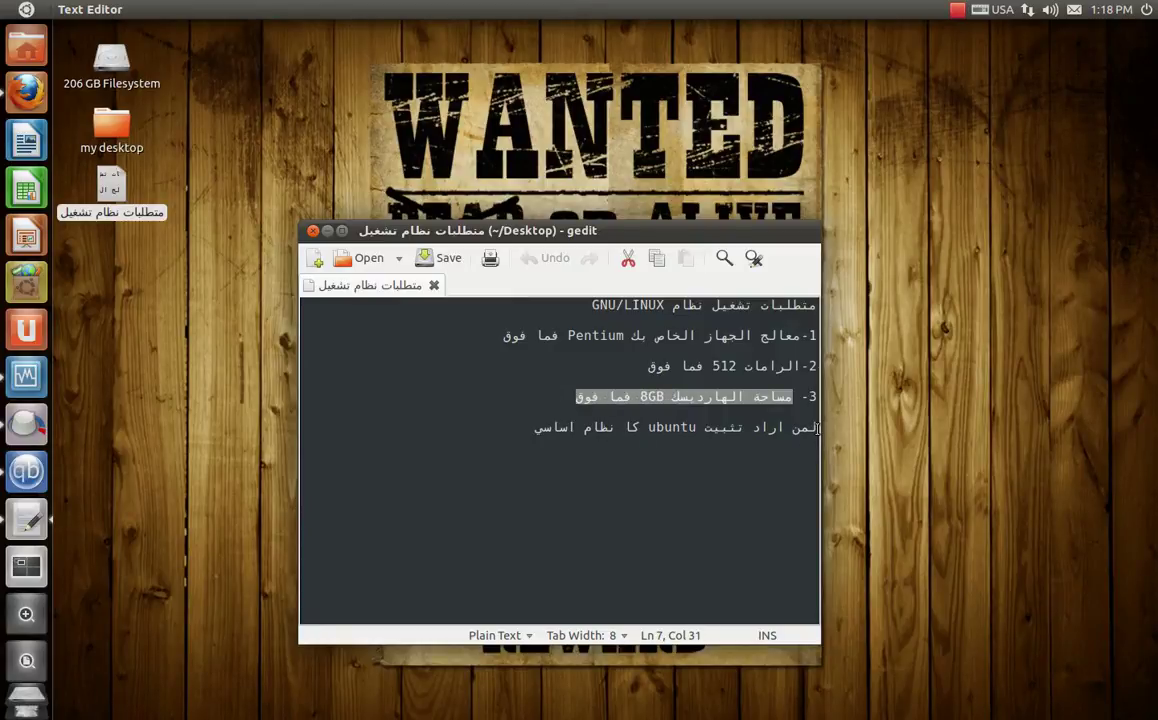
drag(816, 427, 527, 428)
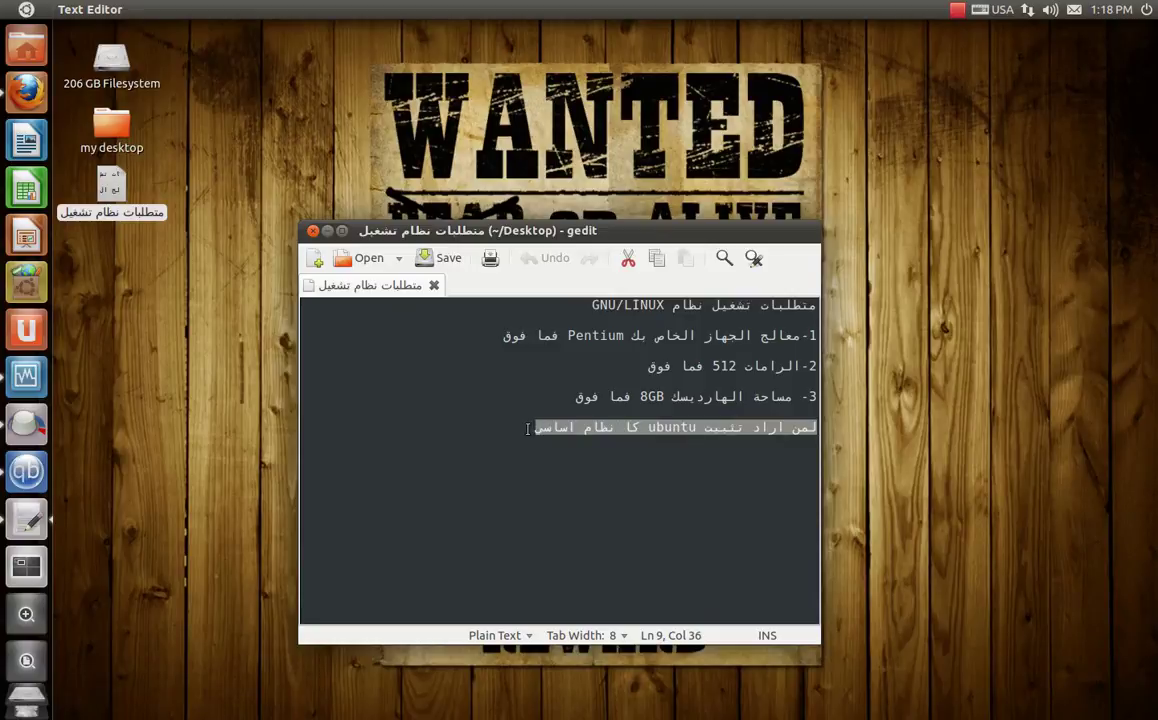
click(313, 230)
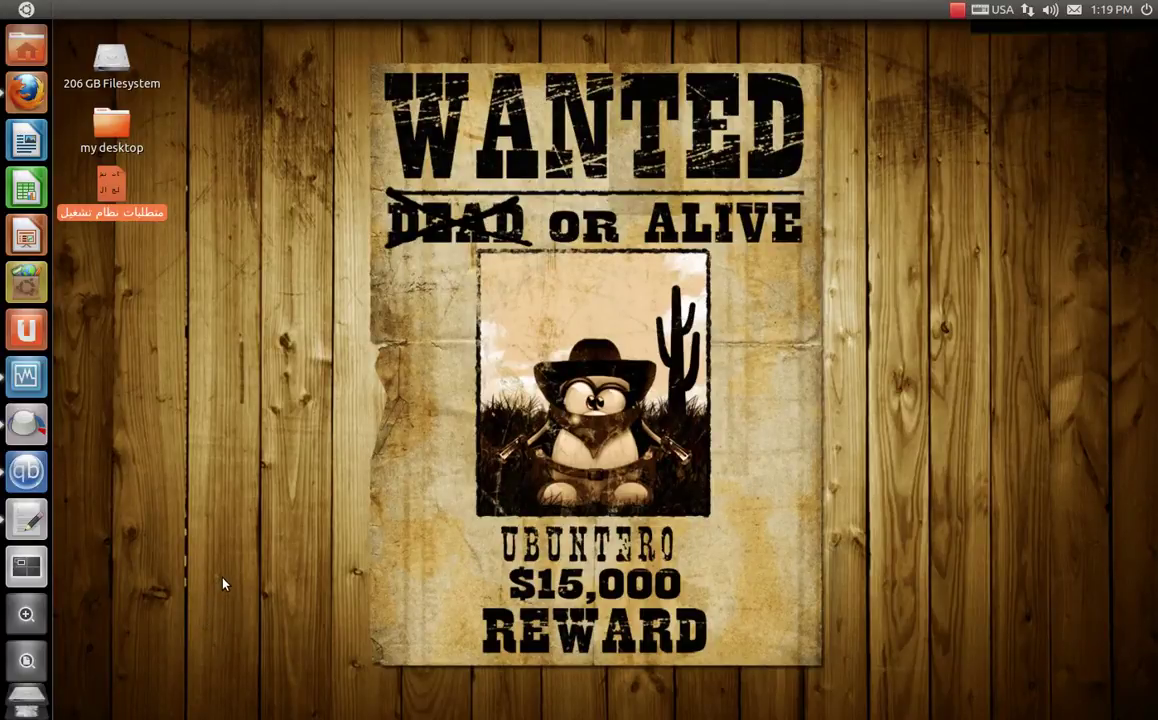
- Switch to Firefox, reload the Ubuntu download page and choose the 32-bit (recommended) edition of Ubuntu 11.04
click(26, 91)
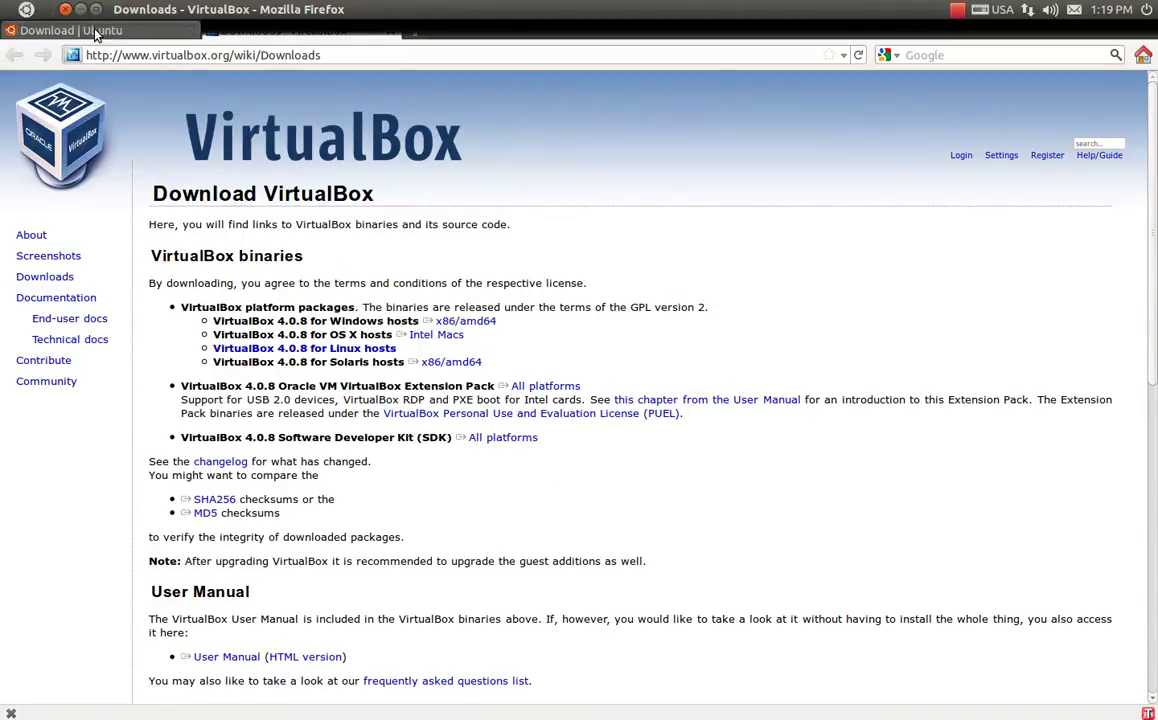
click(95, 33)
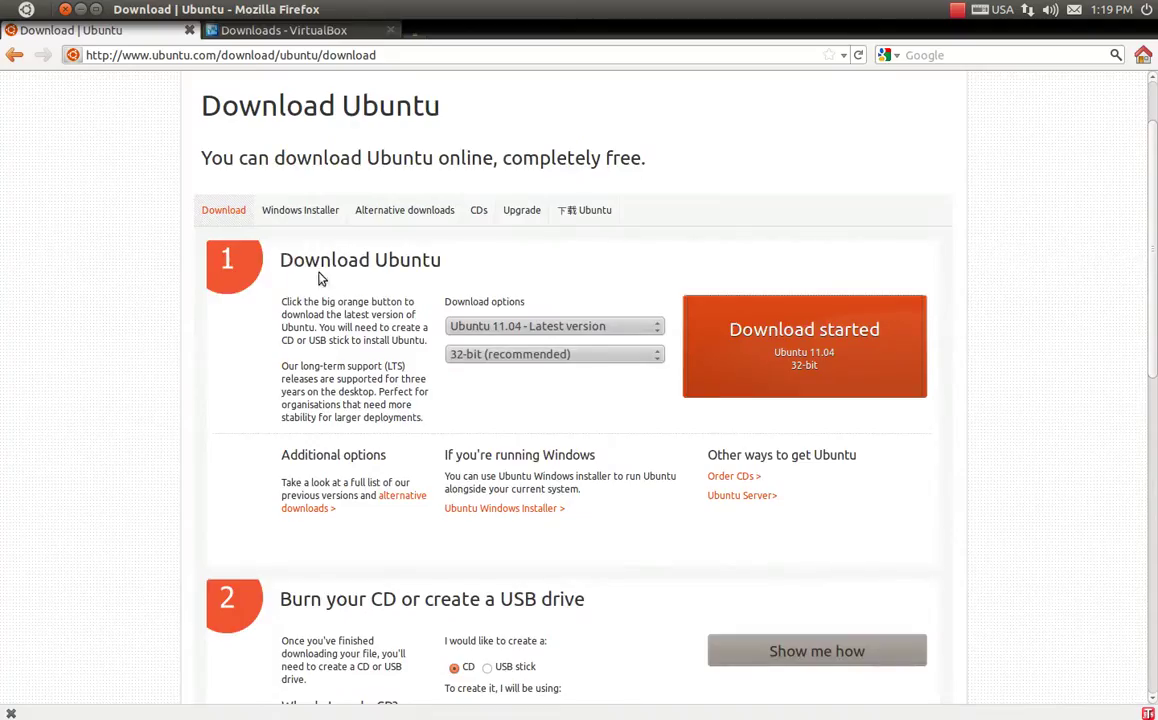
scroll(330, 285, up, 1)
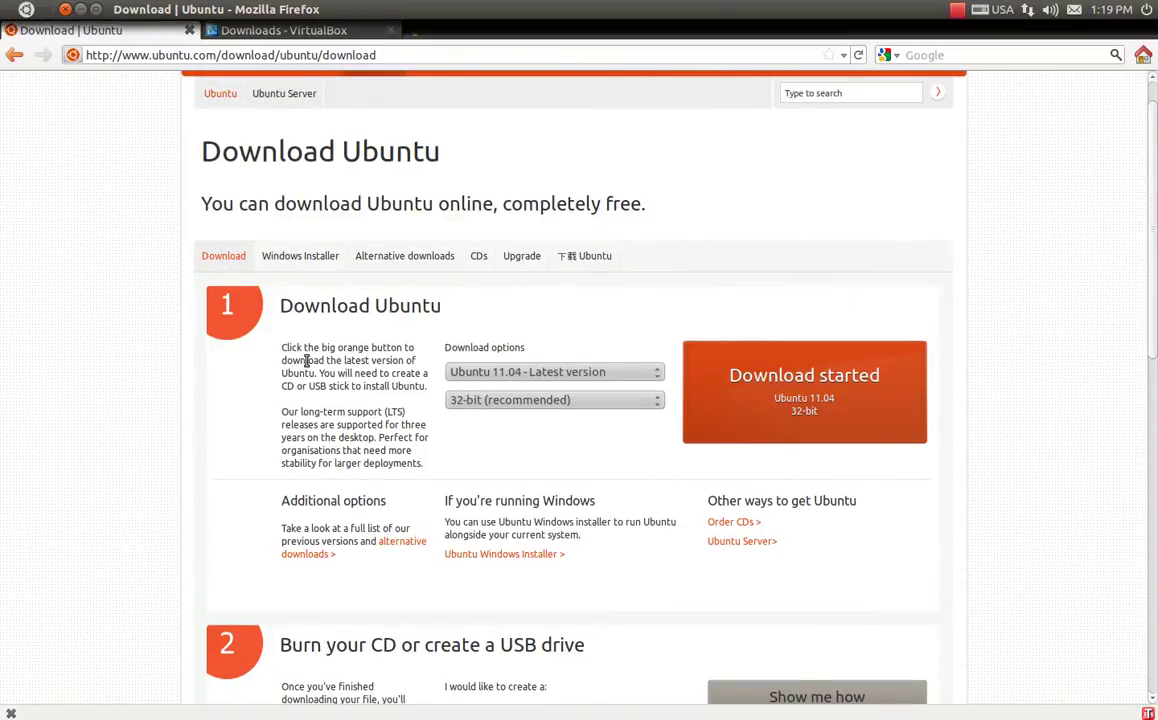
click(225, 257)
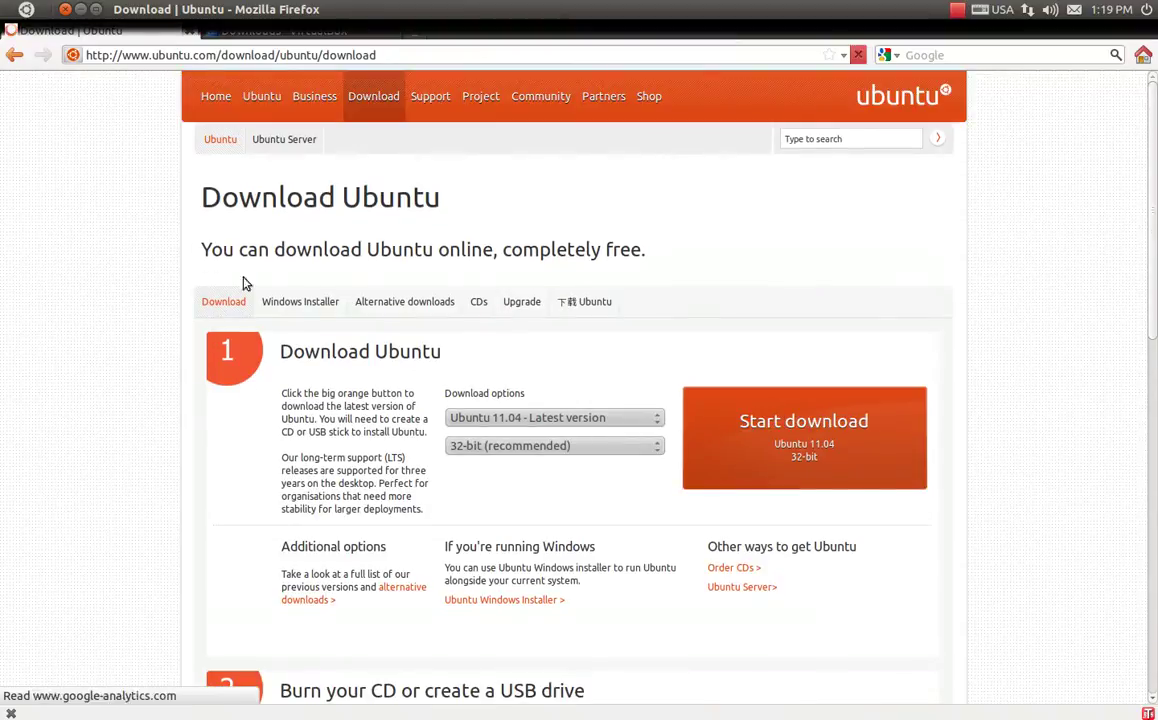
scroll(352, 452, down, 2)
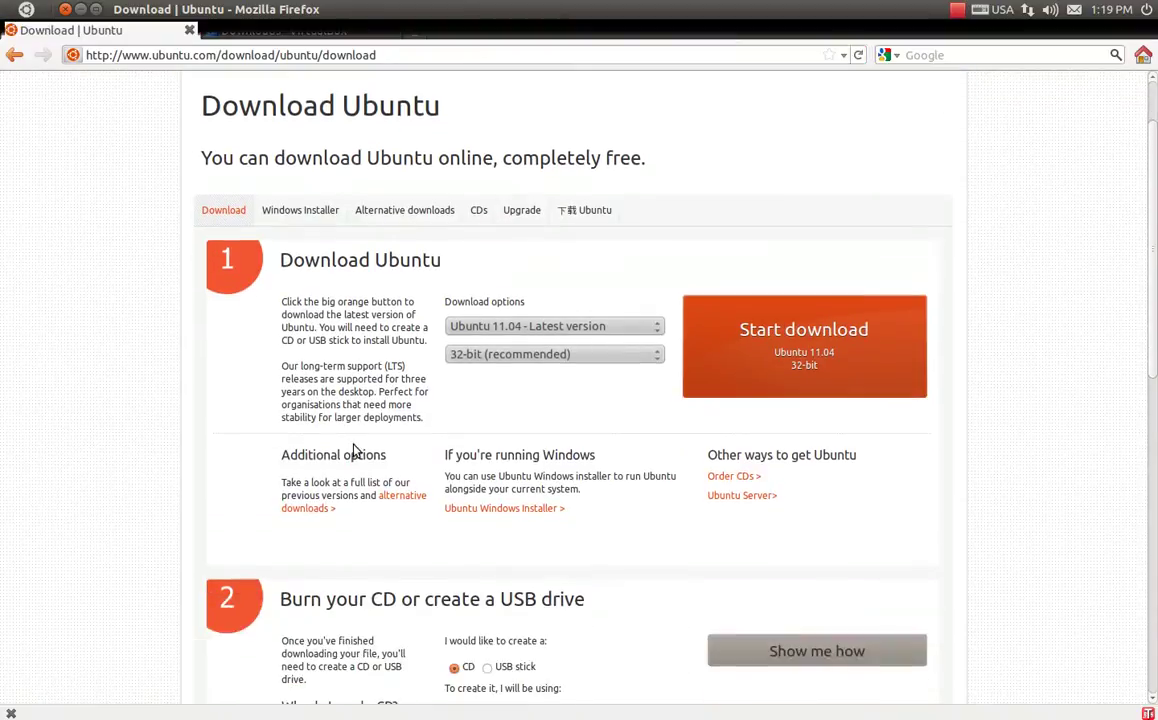
click(522, 355)
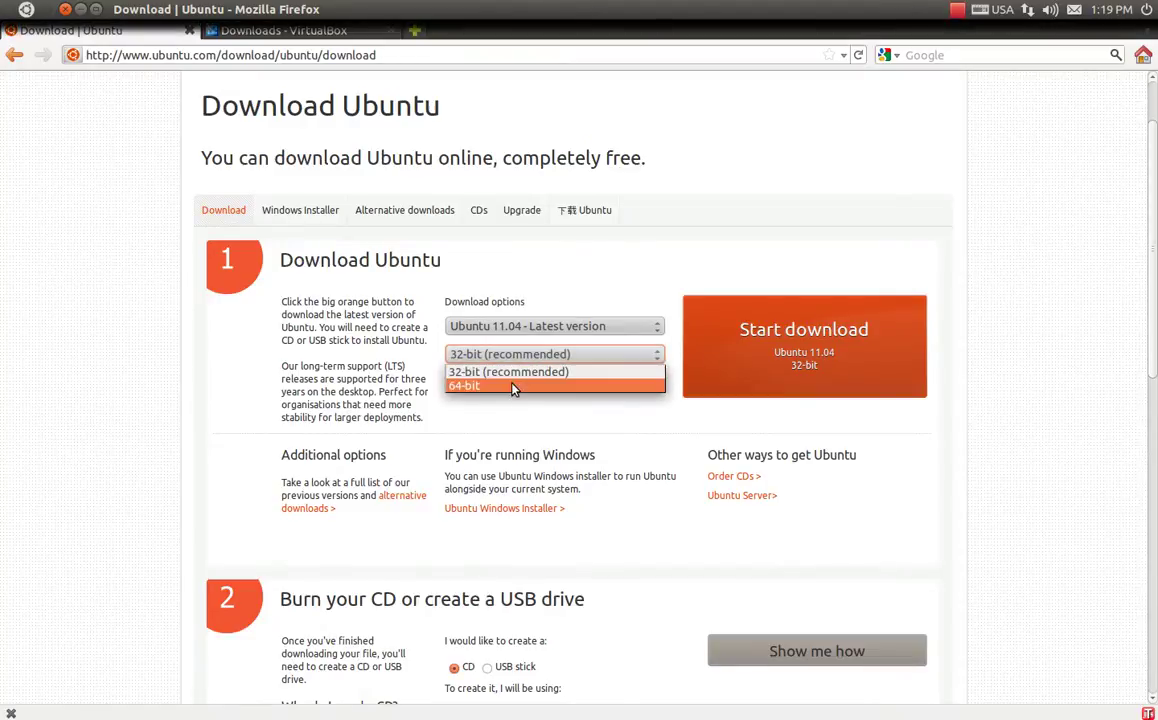
click(500, 371)
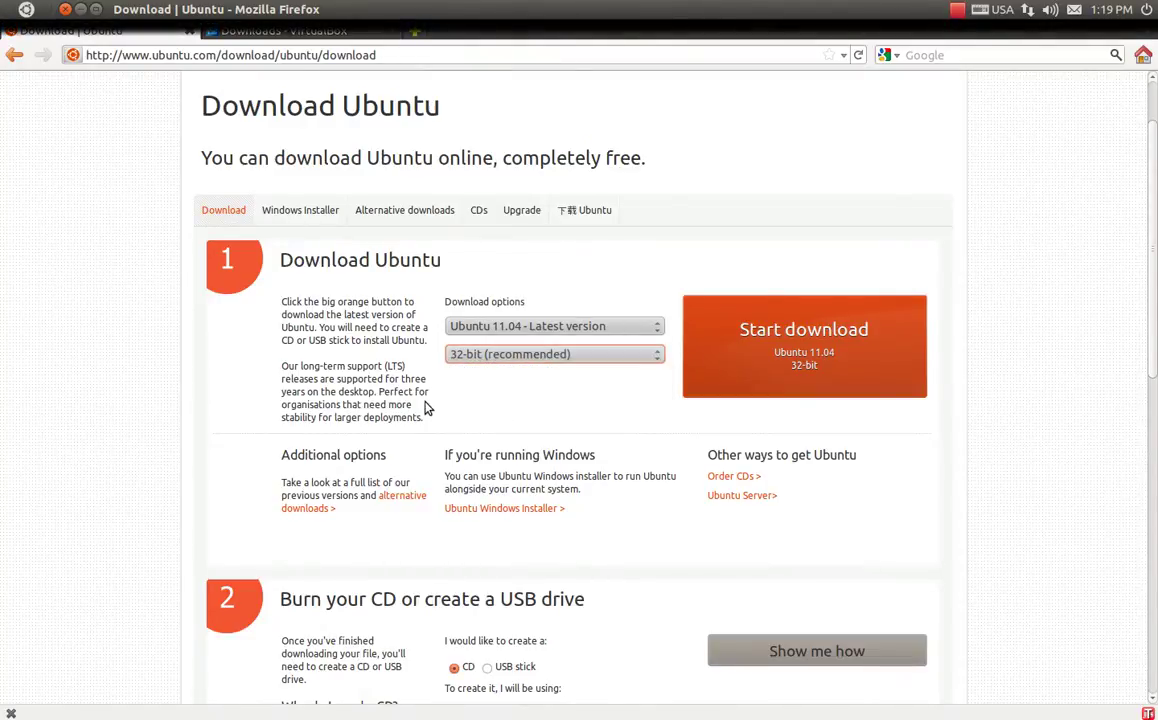
- Start the Ubuntu 11.04 32-bit download, cancel saving the file and minimize the browser
scroll(424, 407, down, 5)
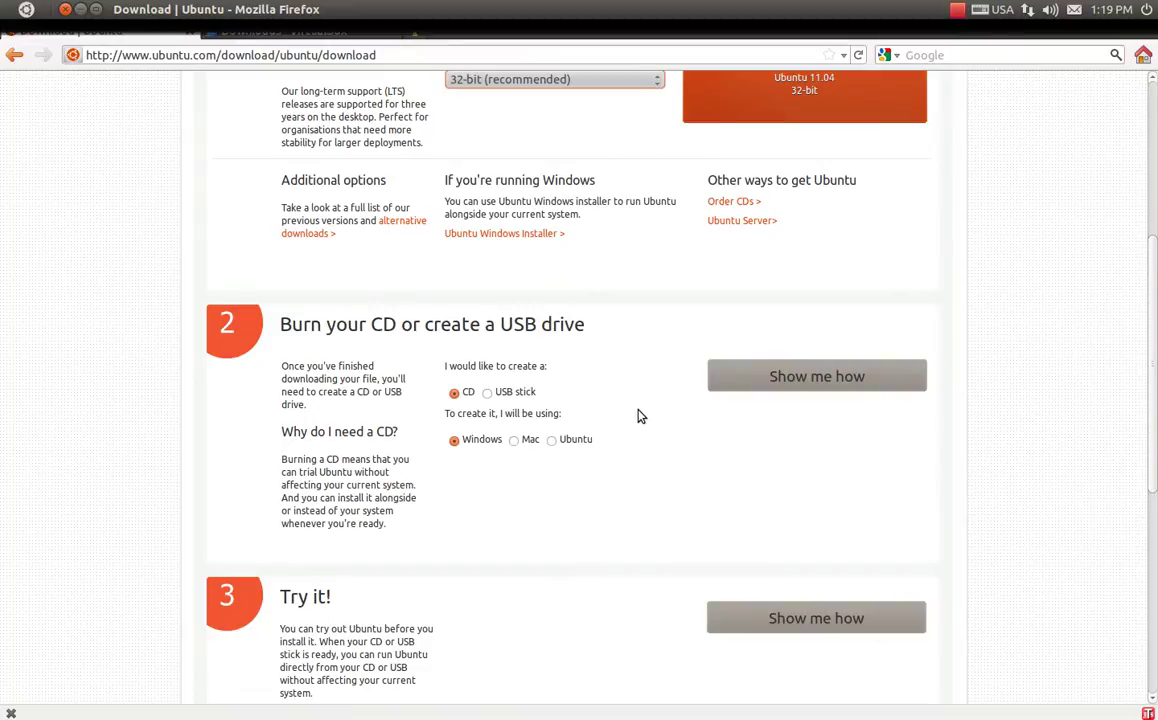
scroll(638, 414, up, 3)
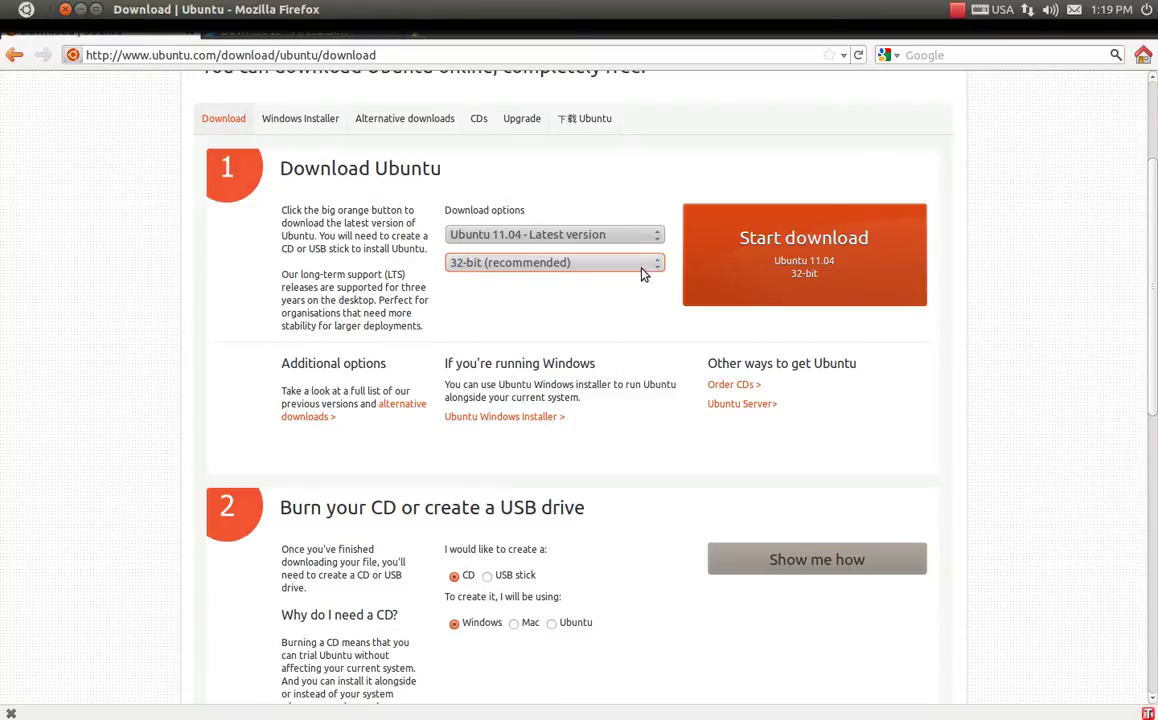
click(762, 261)
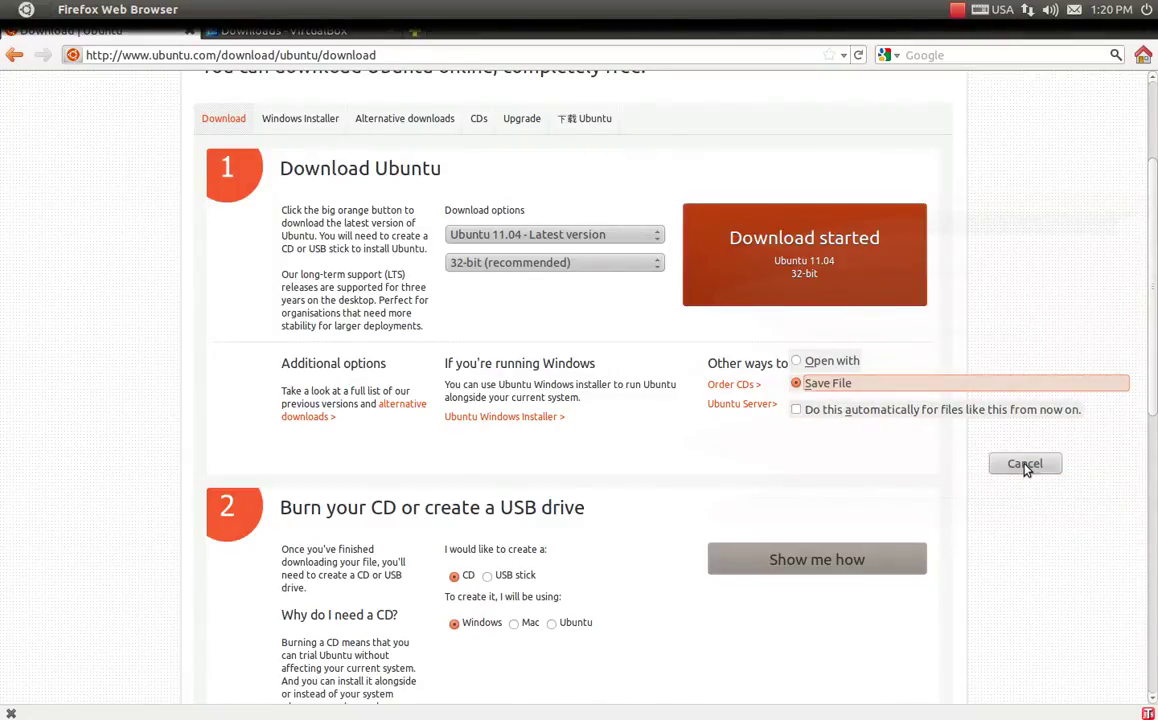
click(1025, 464)
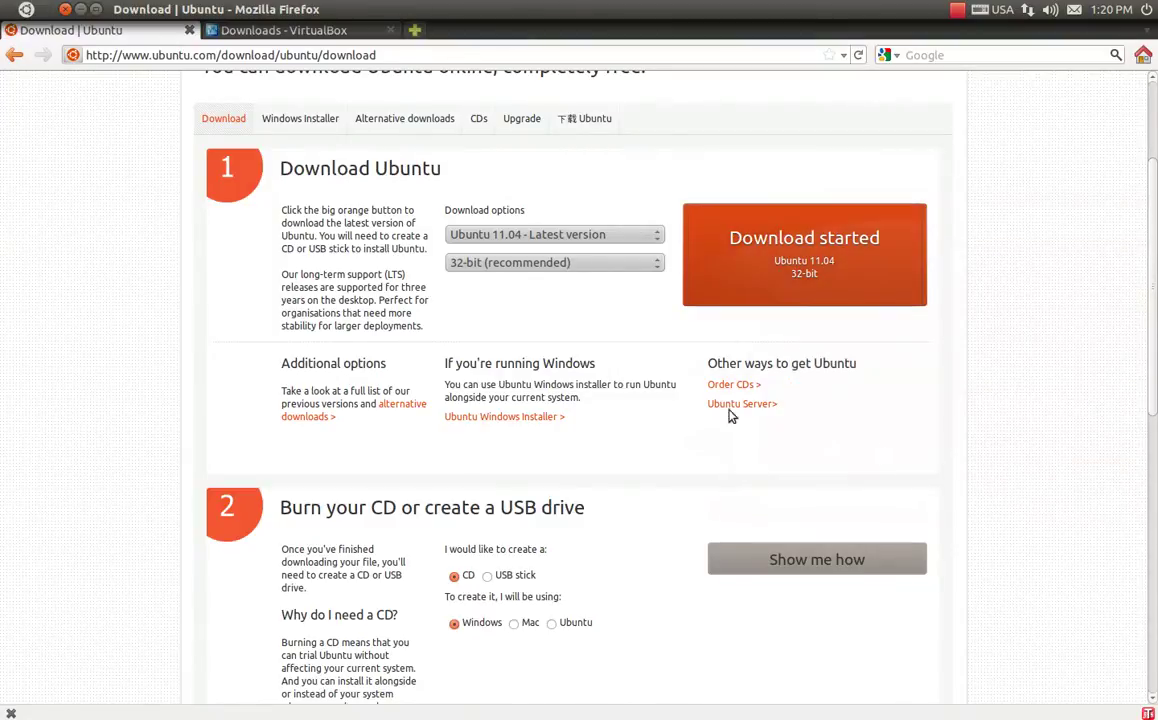
click(80, 10)
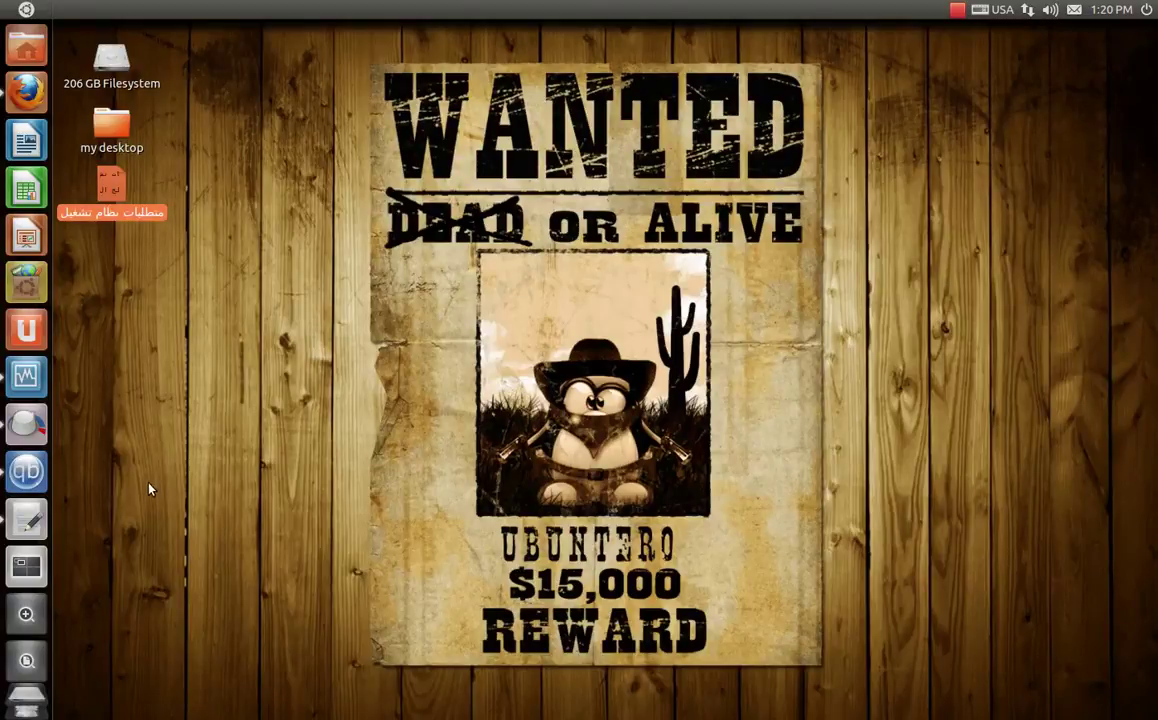
- Switch to VirtualBox and remove the existing ubuntu virtual machine together with all its files
click(26, 375)
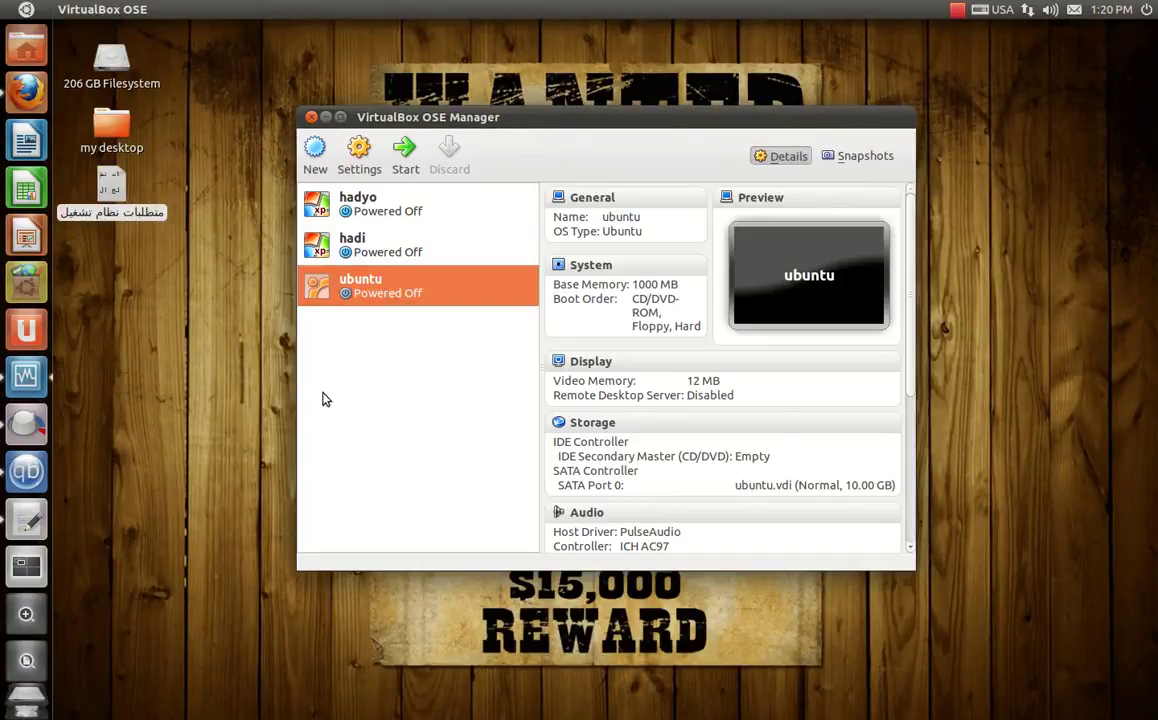
right_click(378, 286)
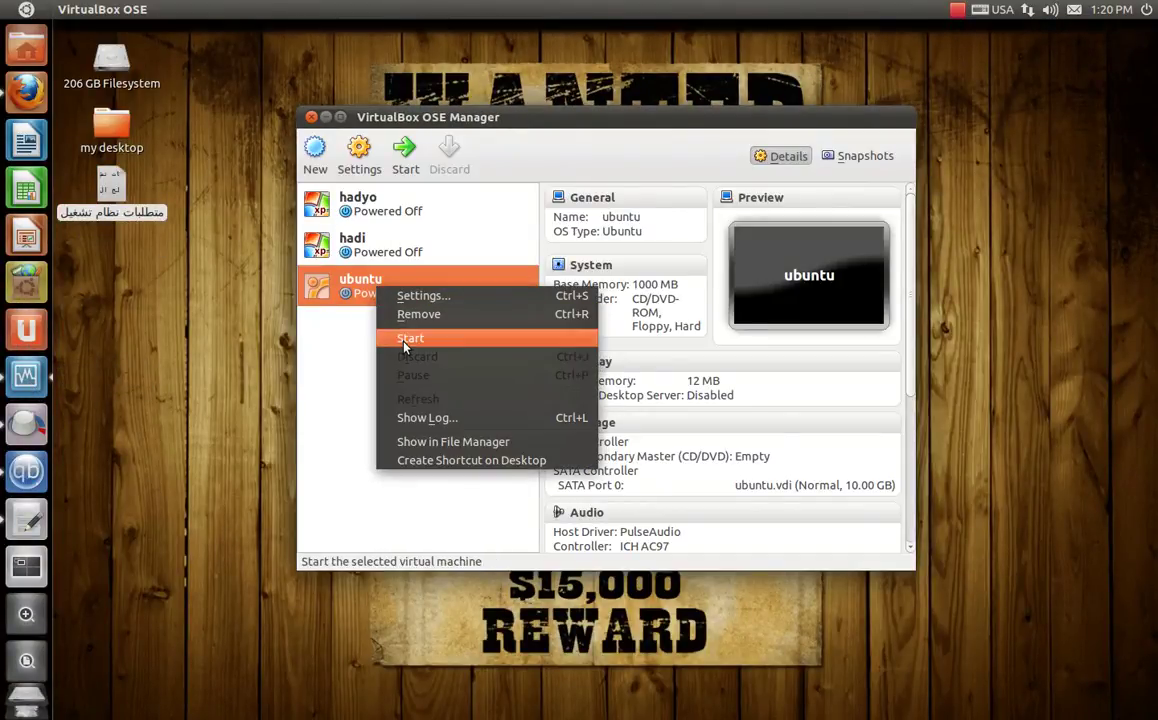
click(412, 314)
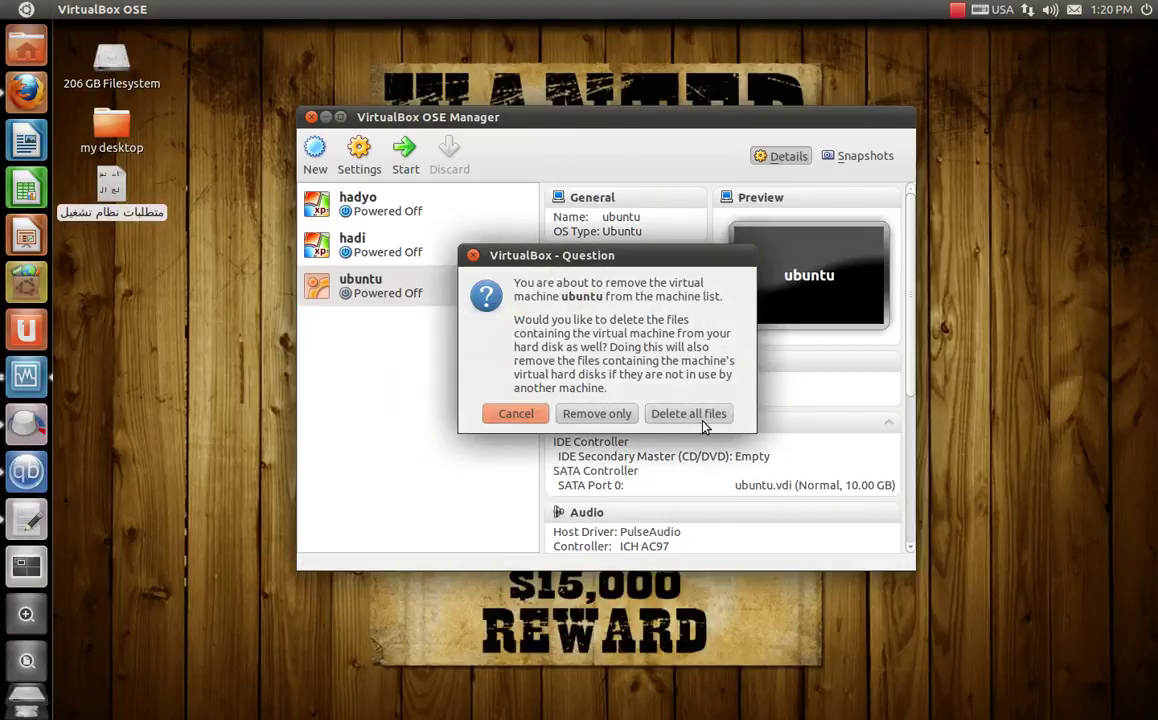
click(700, 414)
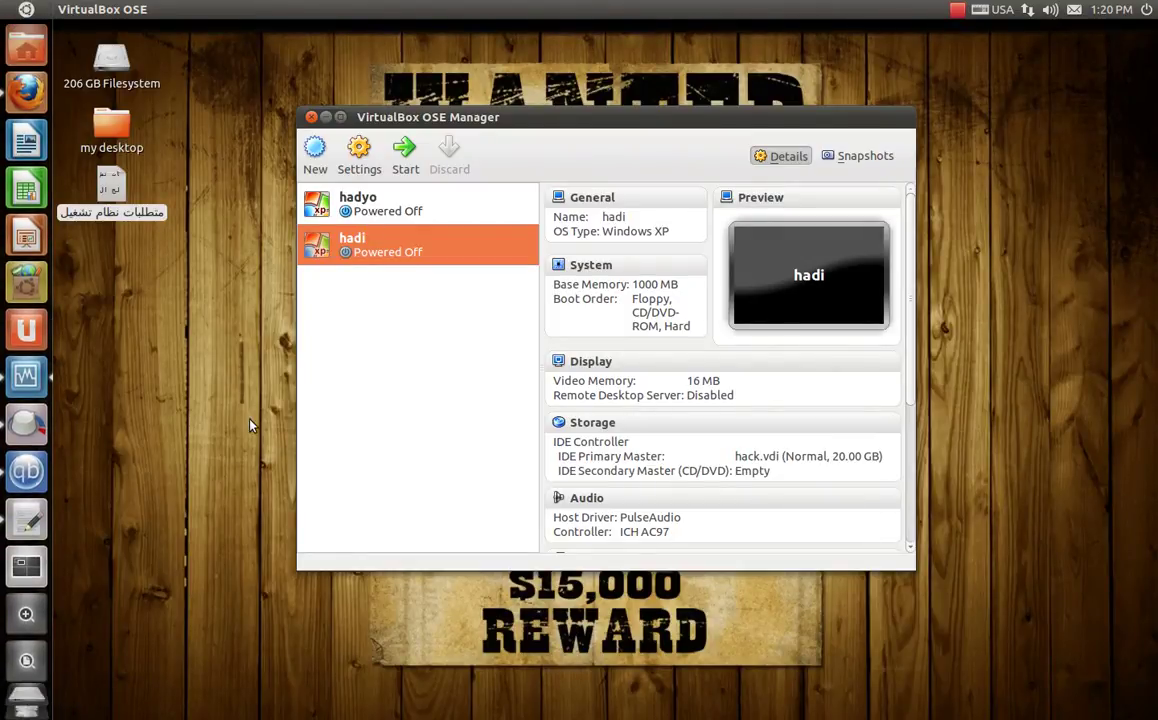
- Start a new virtual machine named ubuntu and allocate 1000 MB of base memory to it
click(314, 148)
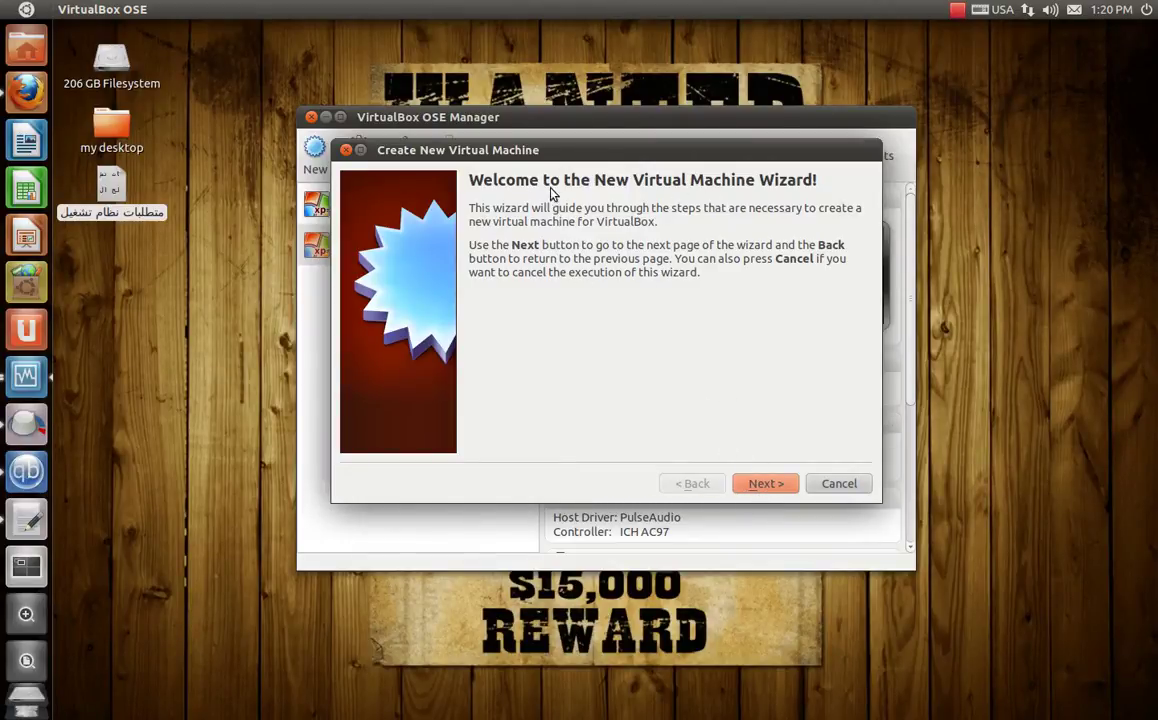
click(766, 484)
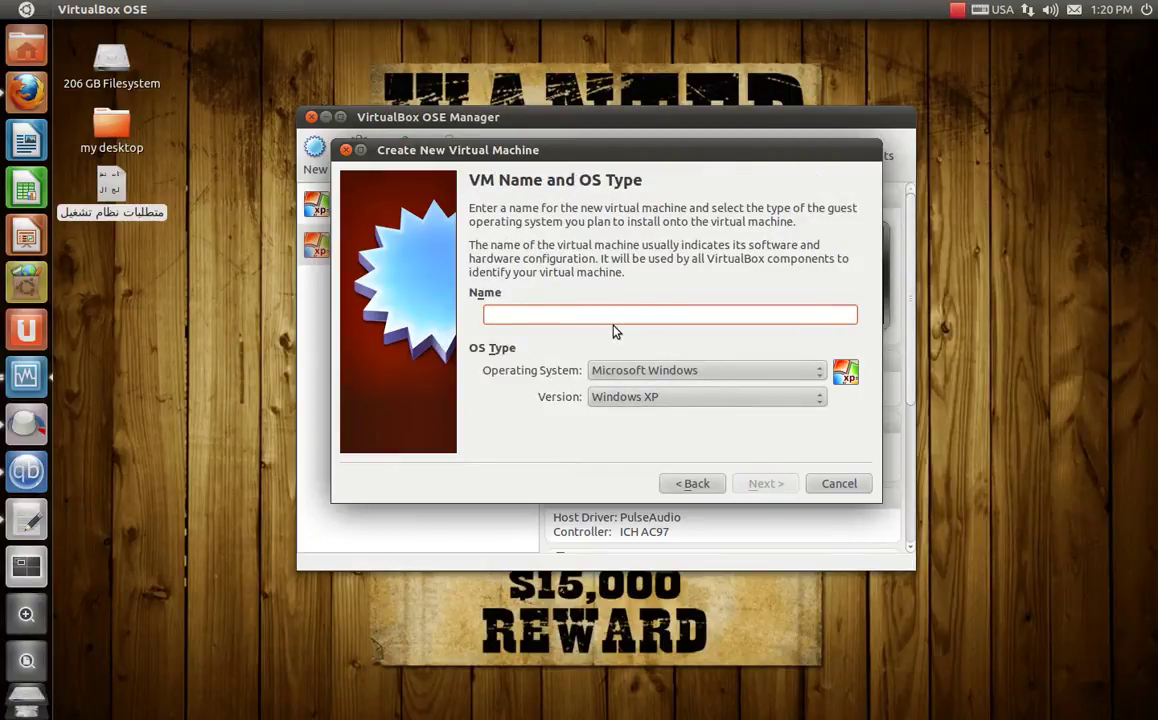
text(ubuntu)
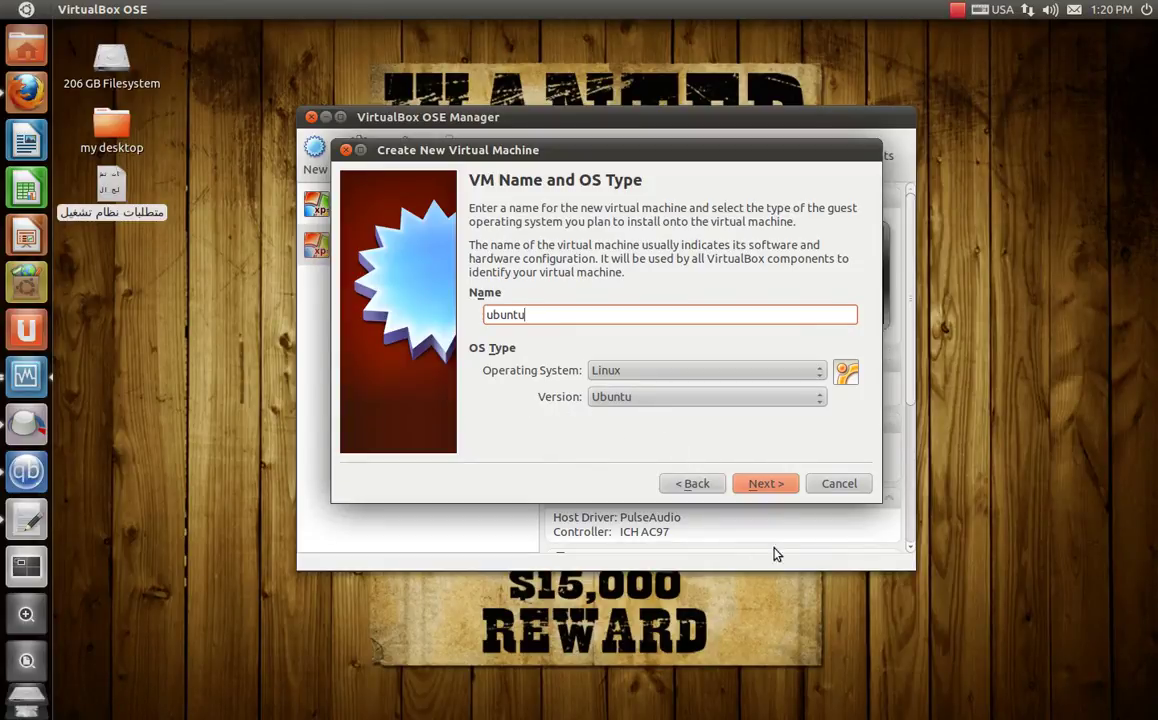
click(763, 484)
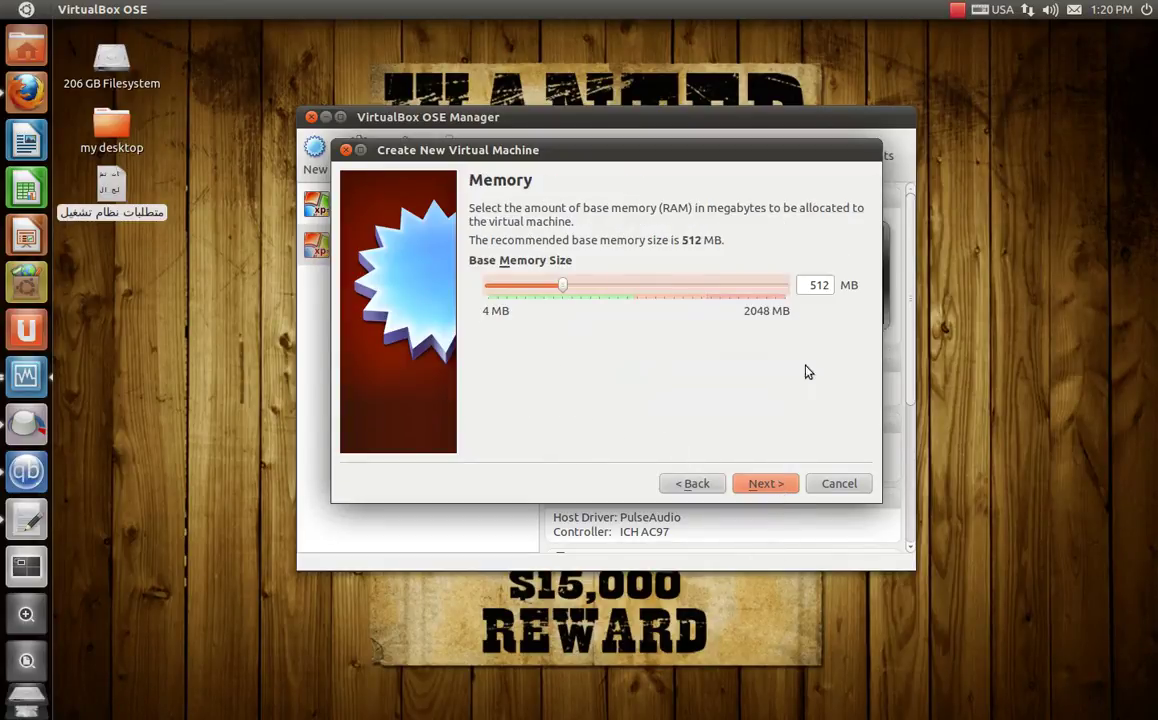
drag(805, 285, 906, 293)
text(1000)
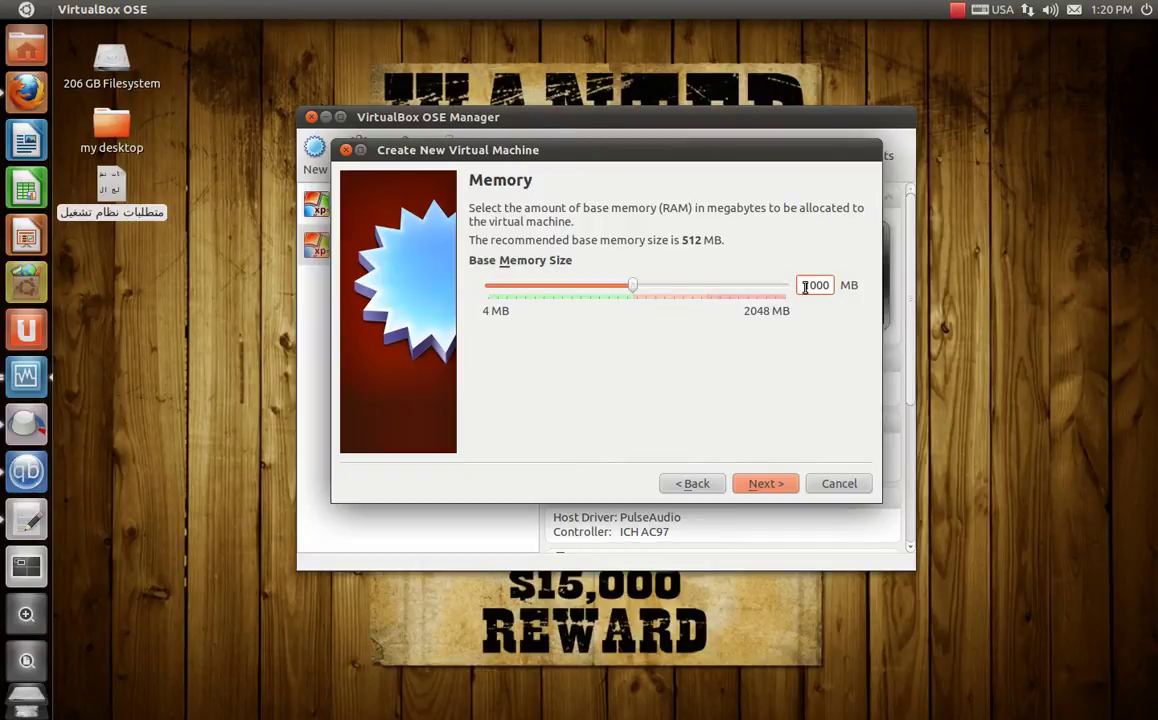
click(766, 484)
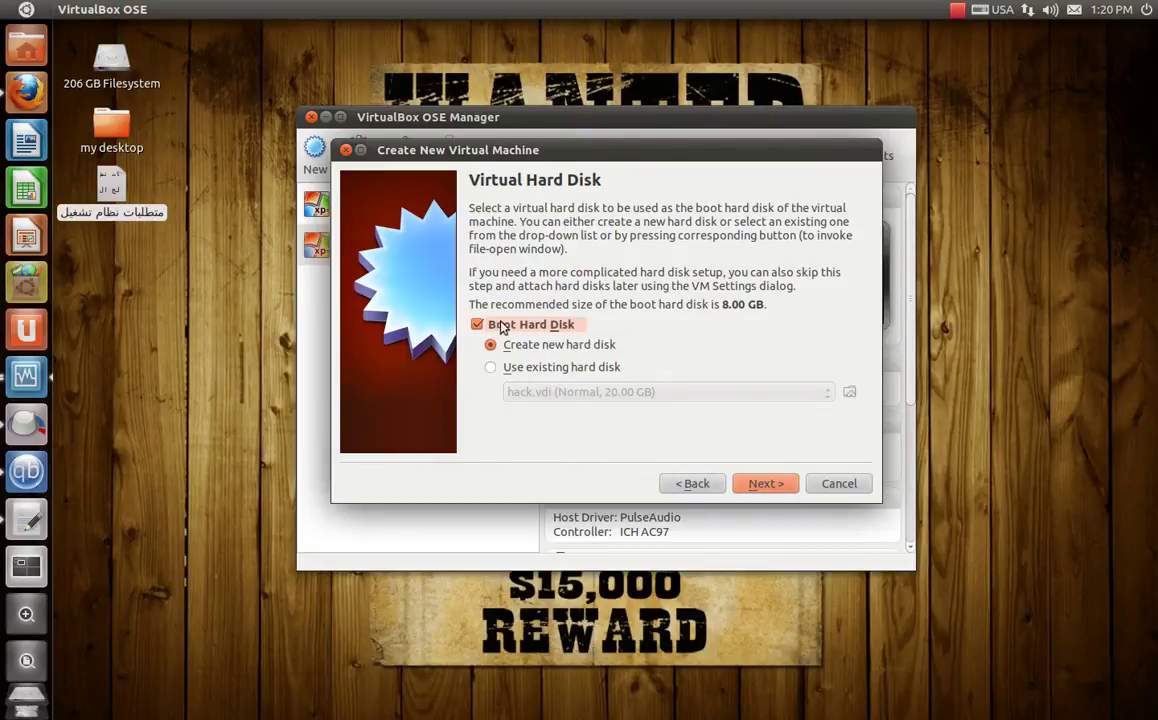
- Give the machine a new dynamically expanding boot hard disk of 10 GB and finish creating the machine
click(765, 484)
click(764, 476)
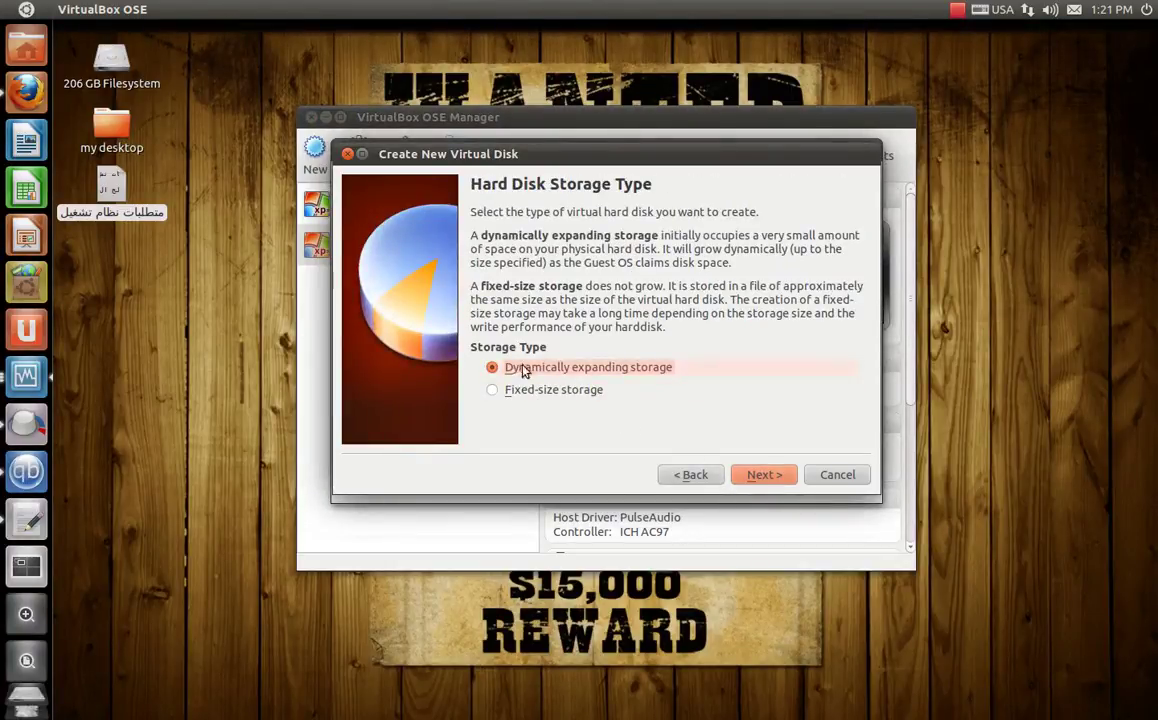
click(763, 475)
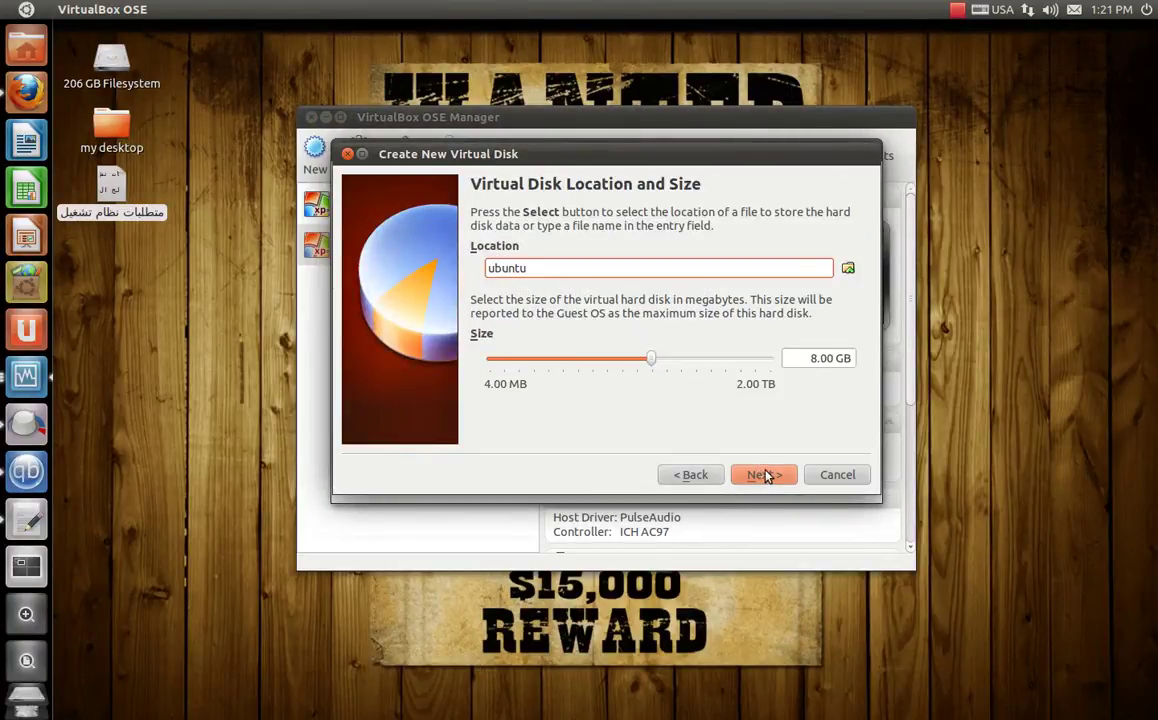
click(814, 358)
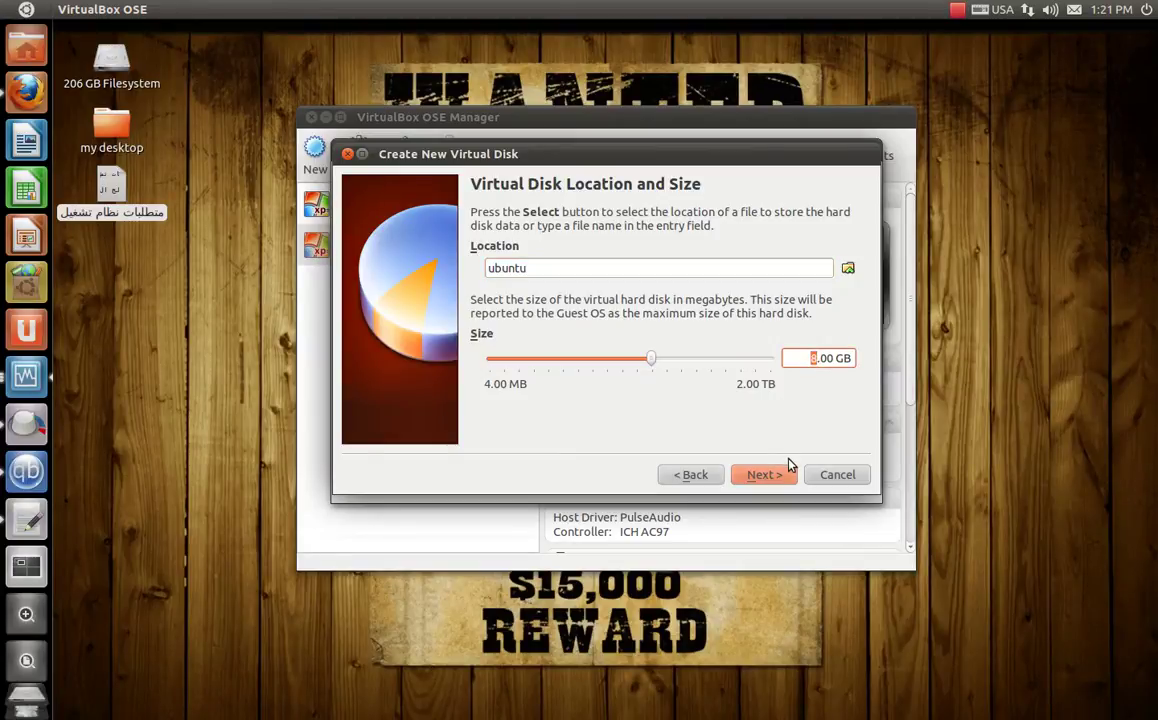
text(10)
click(765, 476)
click(768, 480)
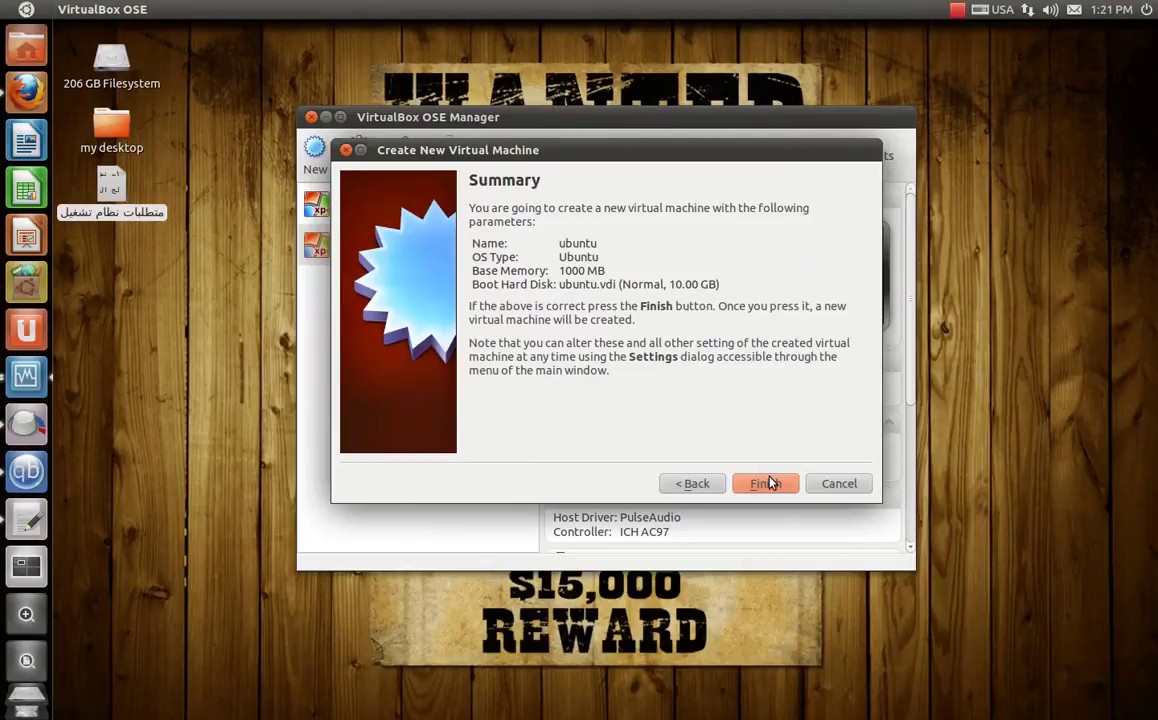
click(766, 484)
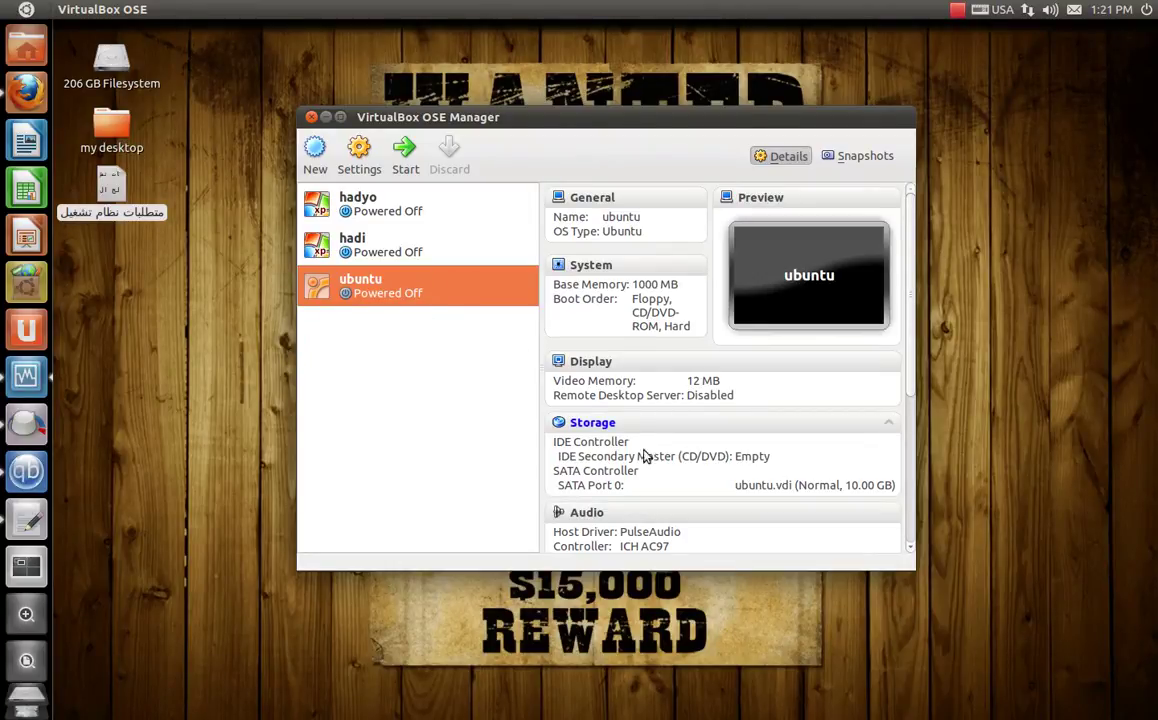
- Attach the ubuntu-11.04-desktop-i386.iso image to the ubuntu machine's empty CD/DVD drive and save the storage settings
click(590, 424)
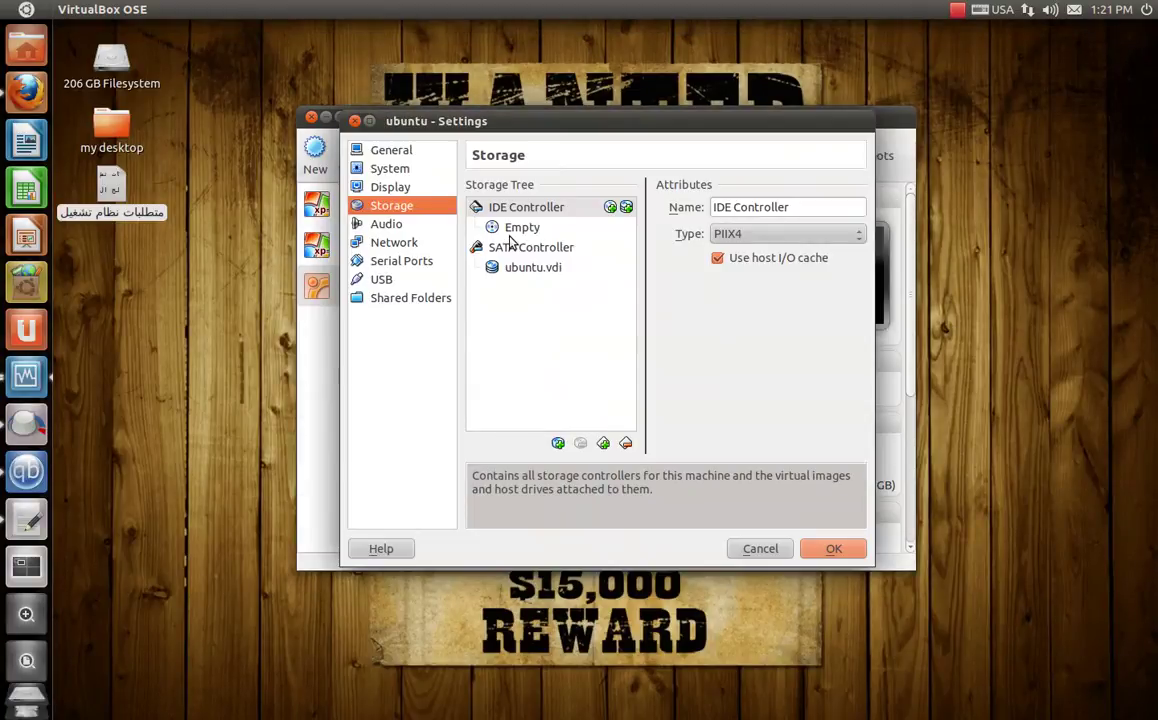
click(505, 227)
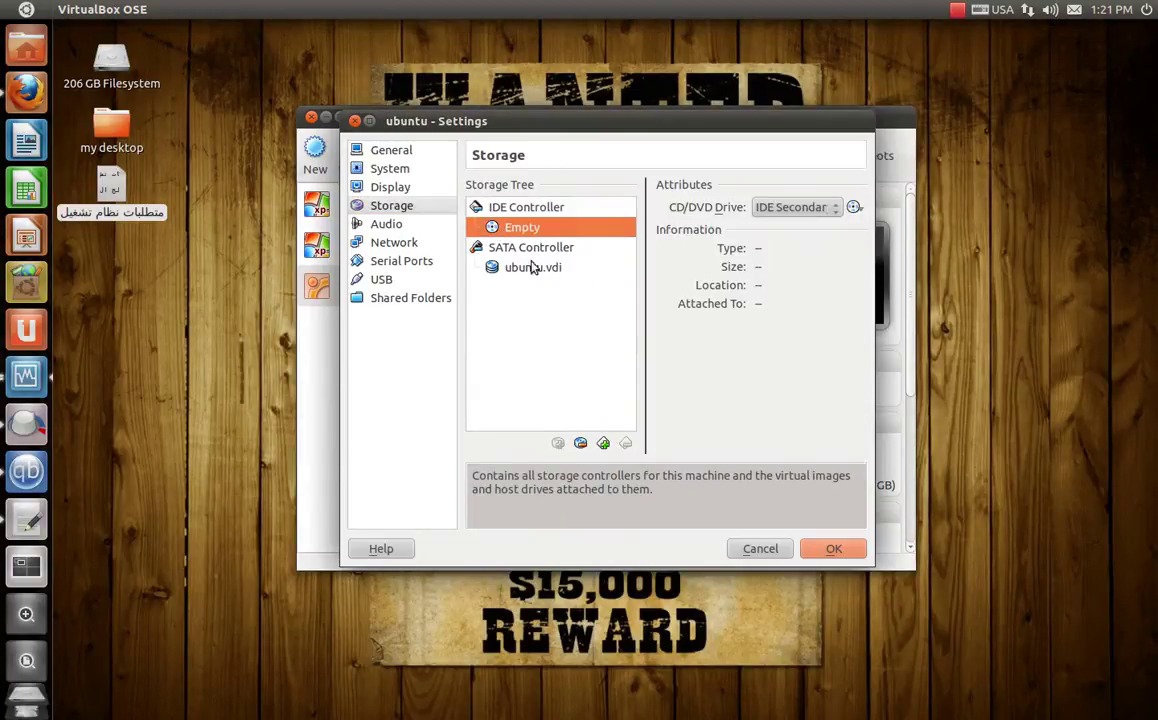
click(855, 208)
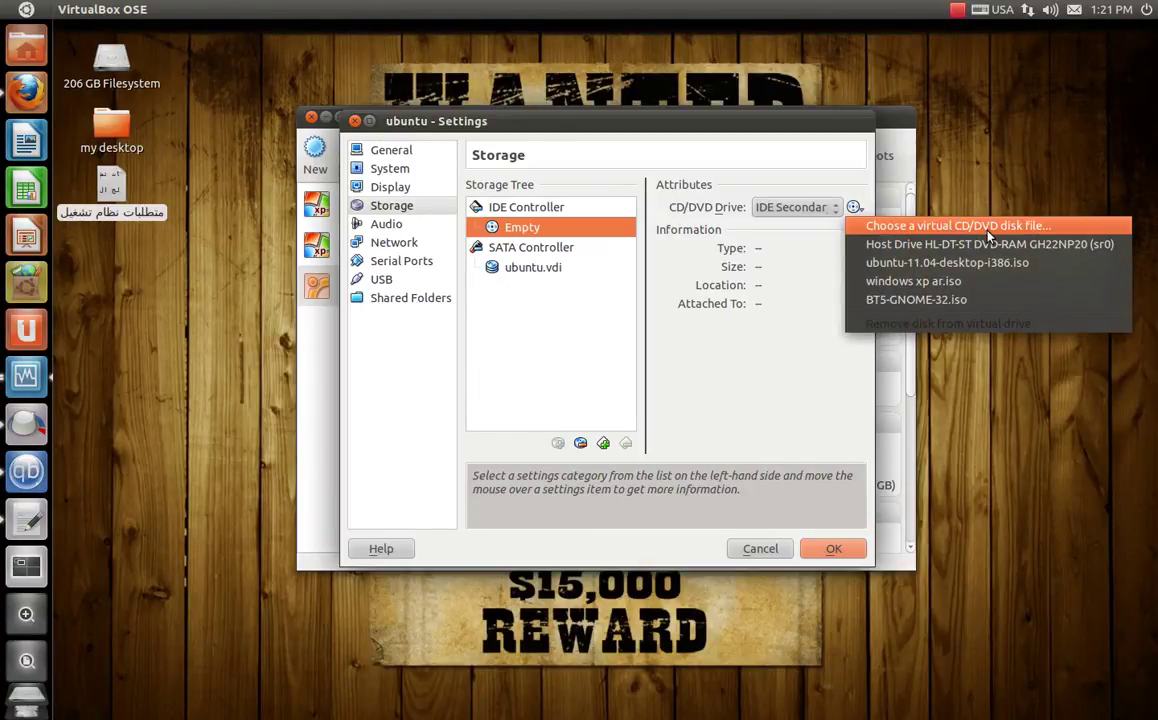
click(987, 228)
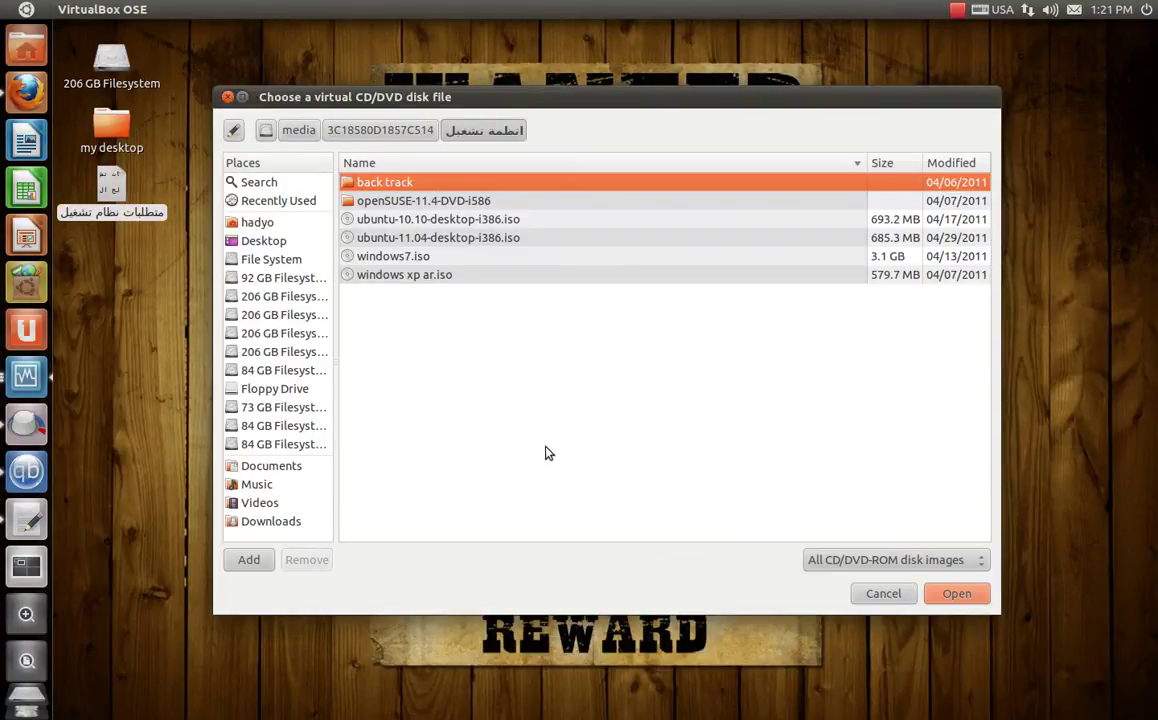
click(360, 237)
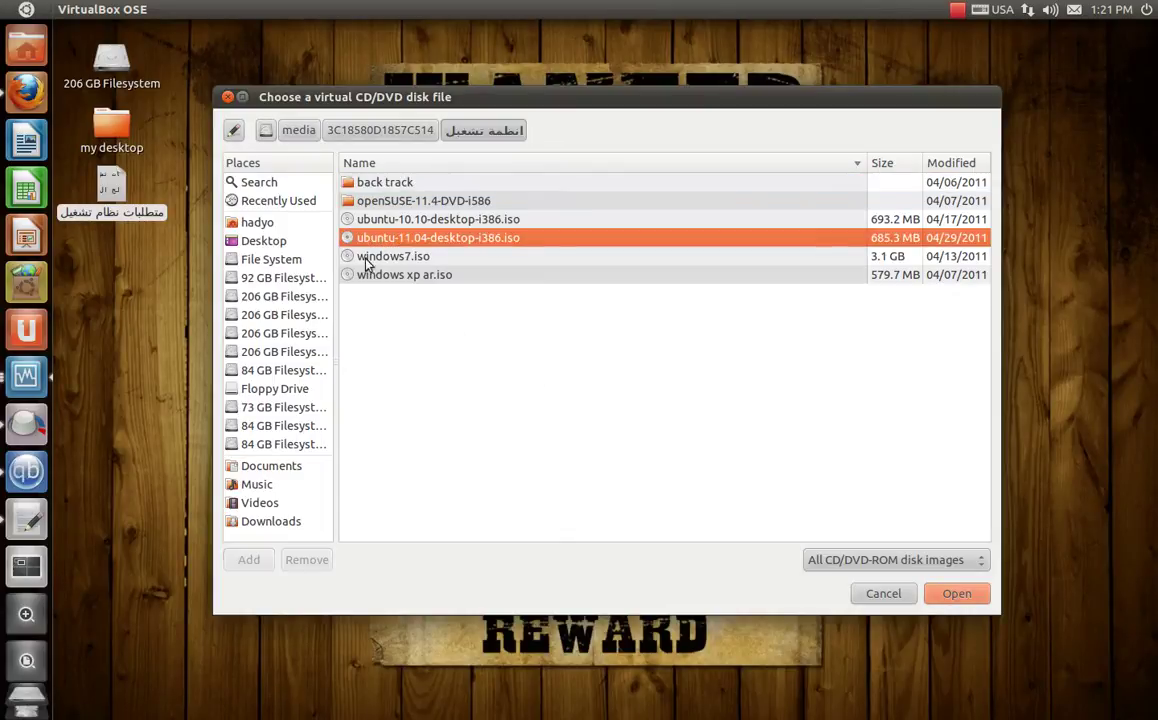
click(932, 596)
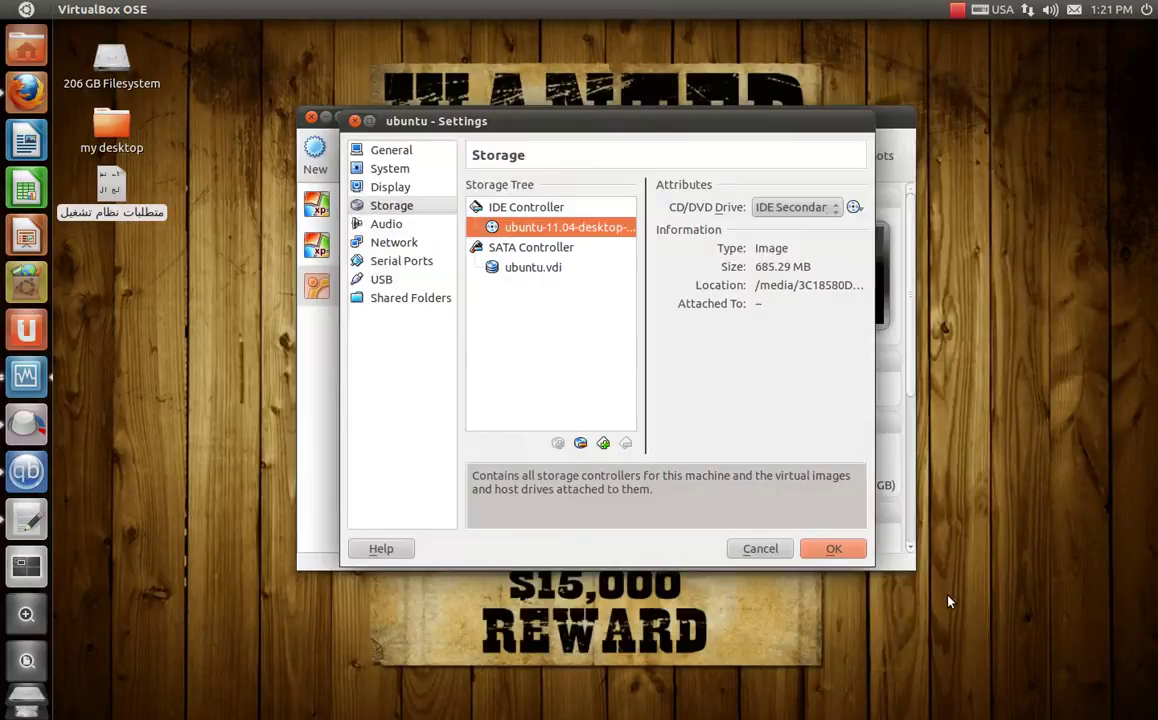
click(832, 550)
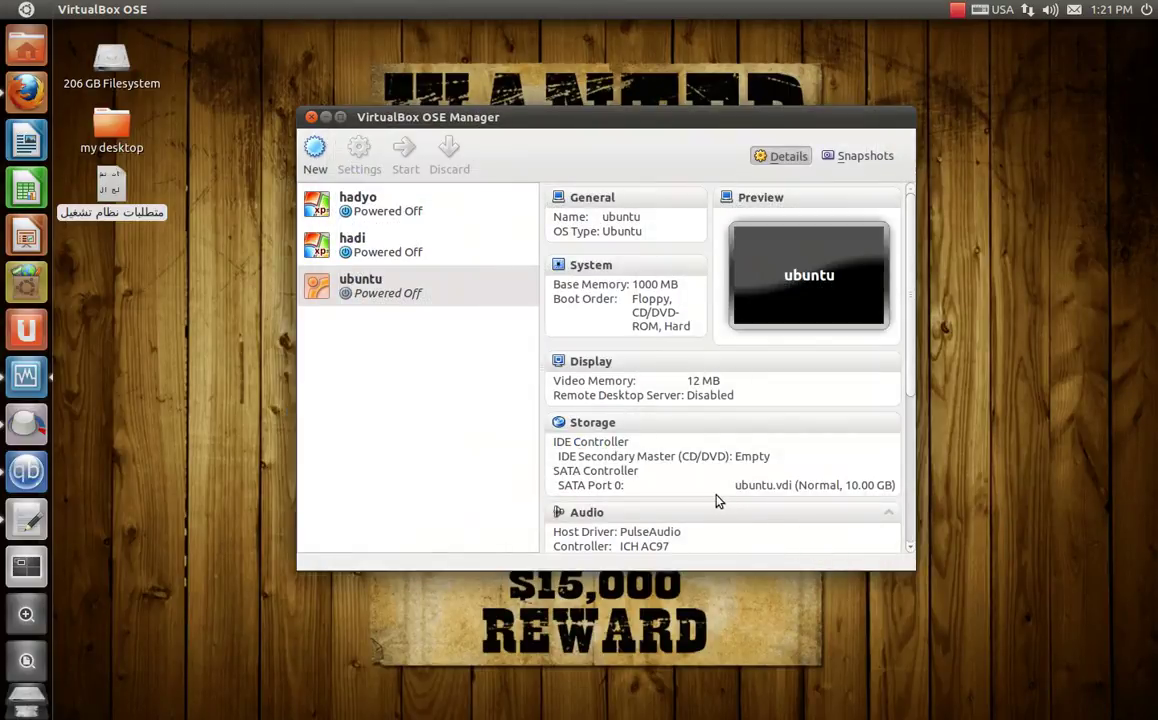
- Move CD/DVD-ROM above Floppy in the ubuntu machine's boot order and save the system settings
click(644, 318)
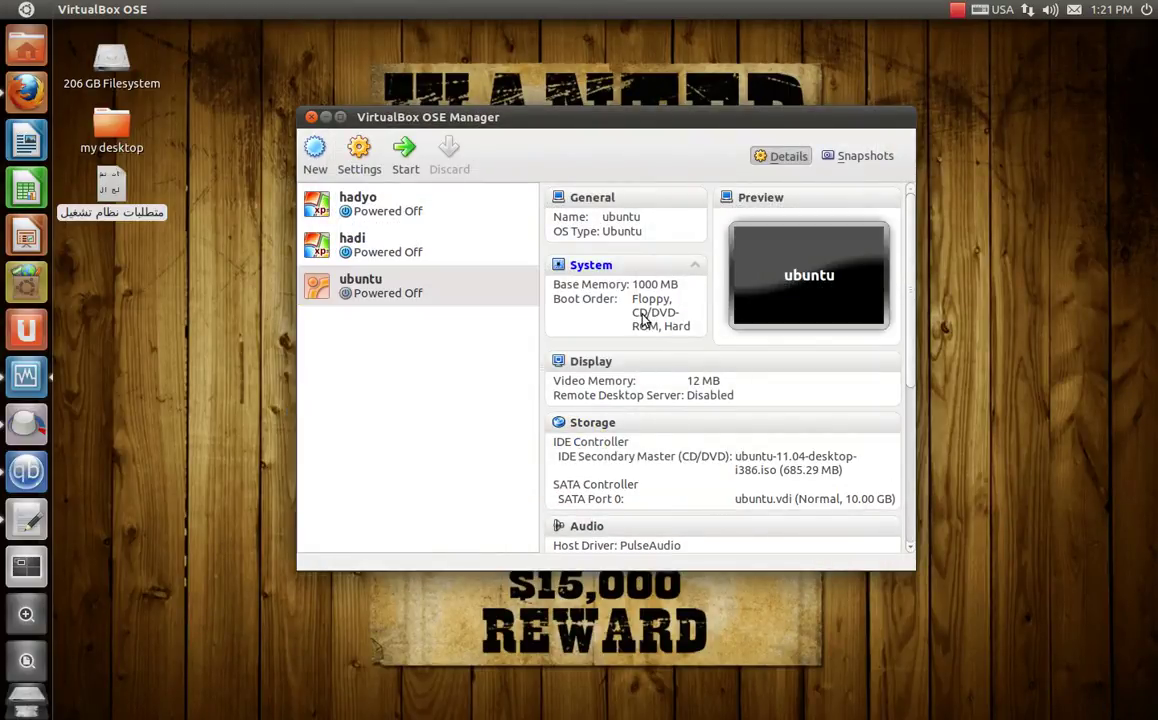
click(594, 268)
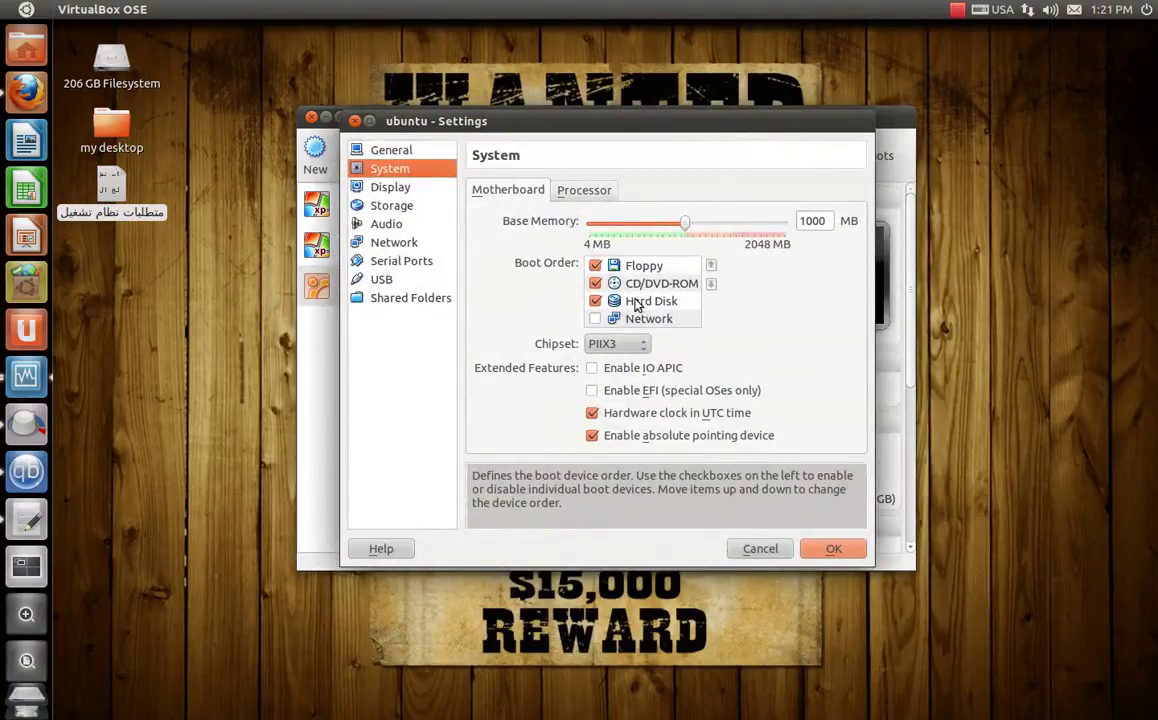
click(645, 284)
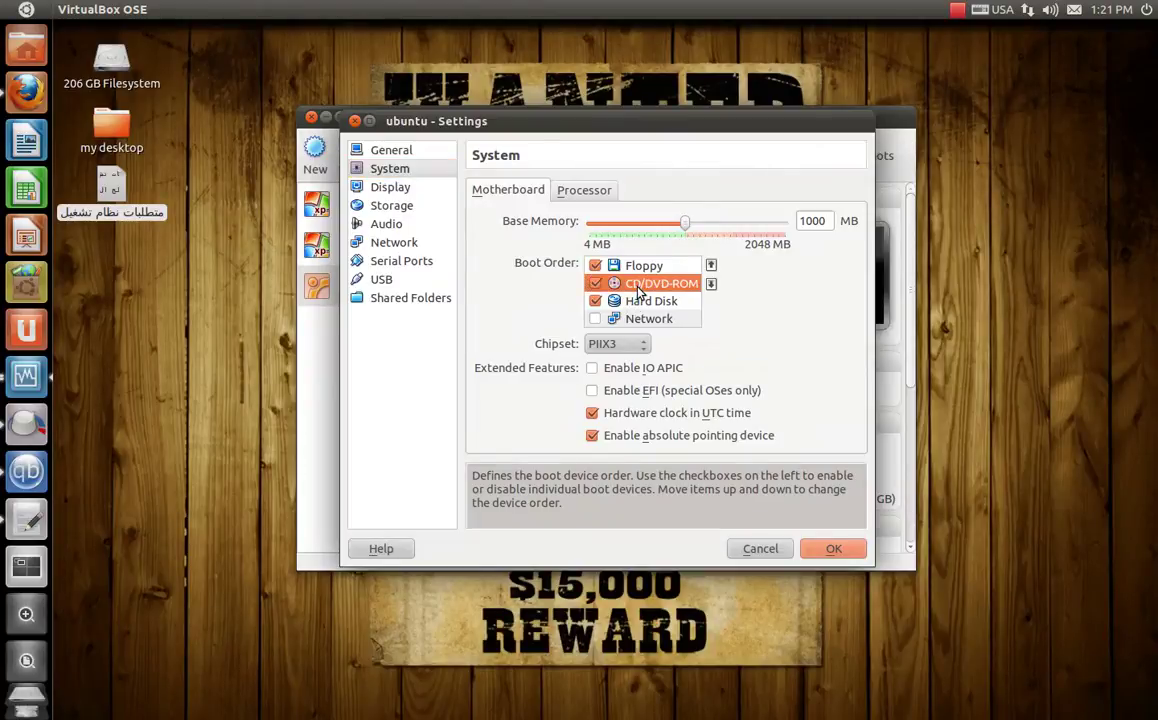
click(712, 265)
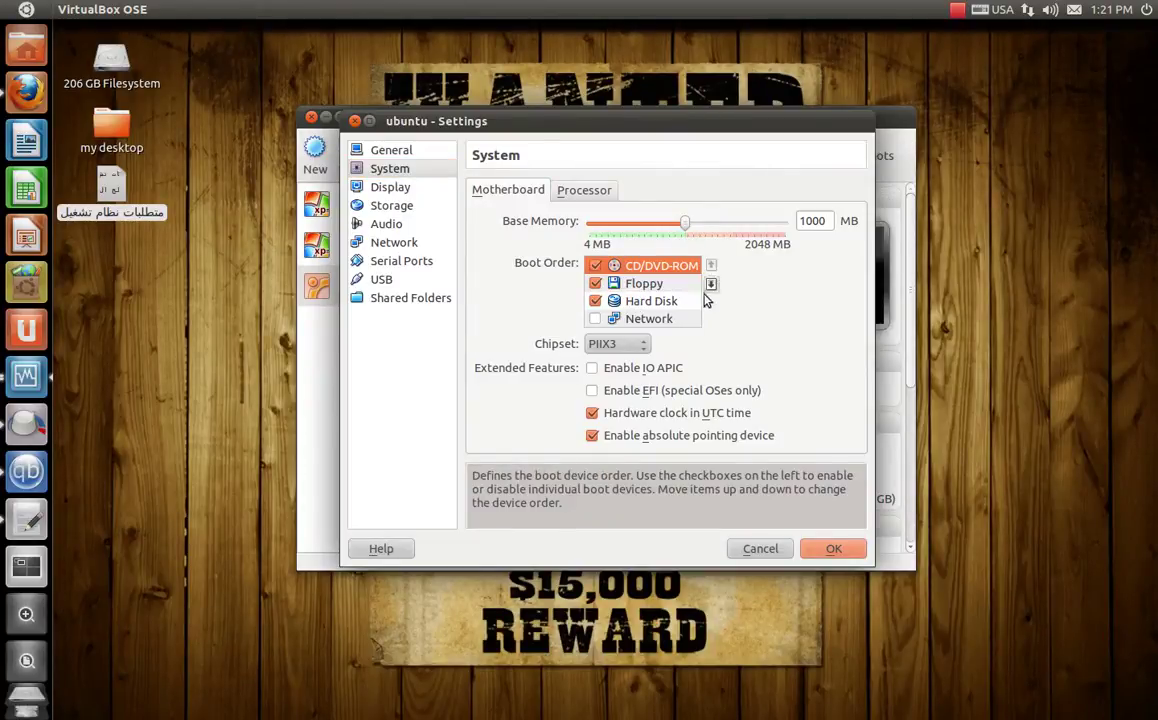
click(827, 548)
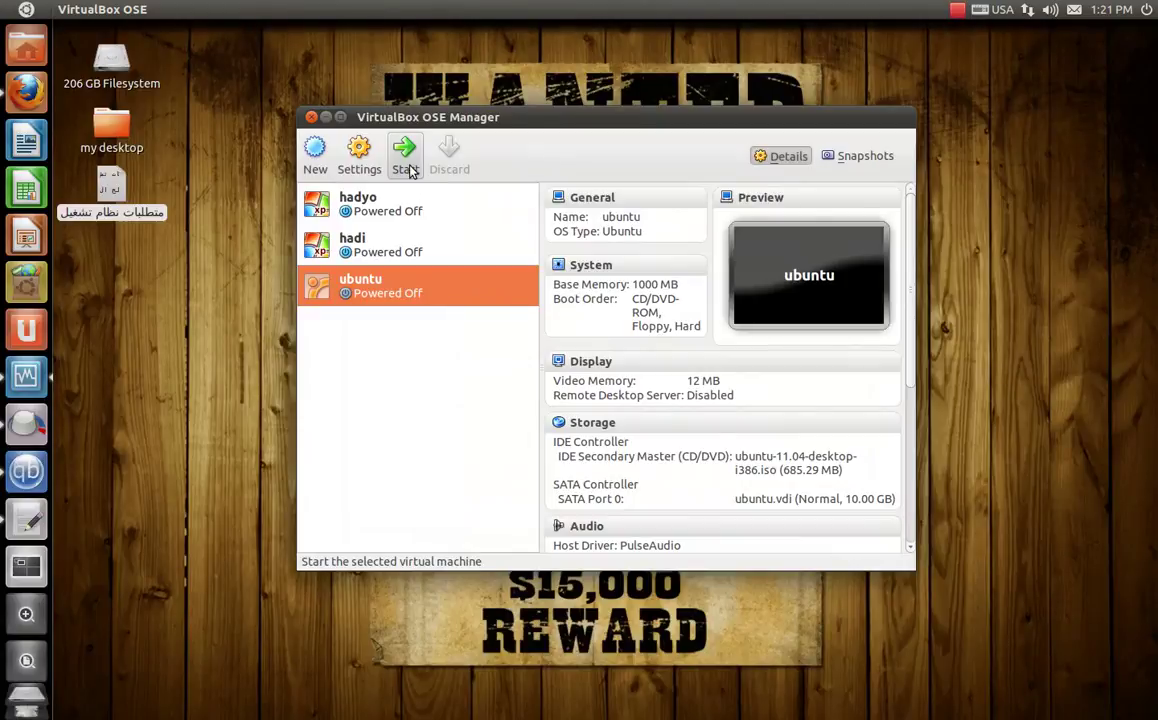
- Start the ubuntu machine, minimize the VirtualBox manager and move the running machine's window higher on the desktop
click(407, 160)
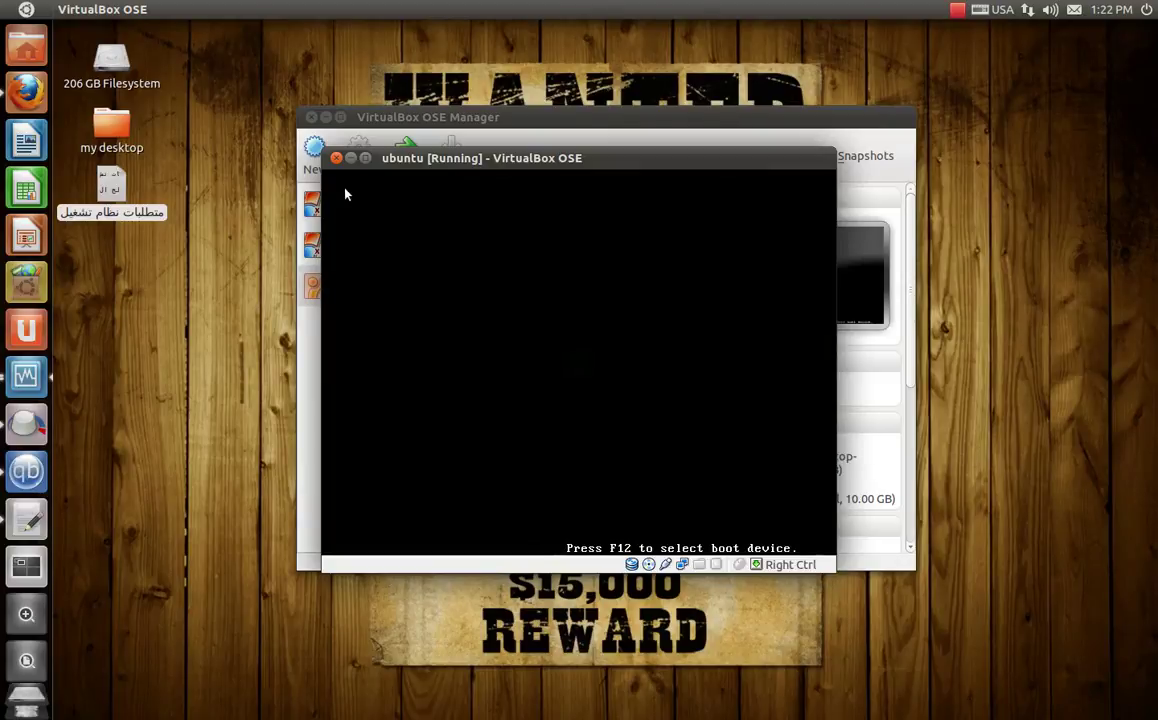
click(326, 117)
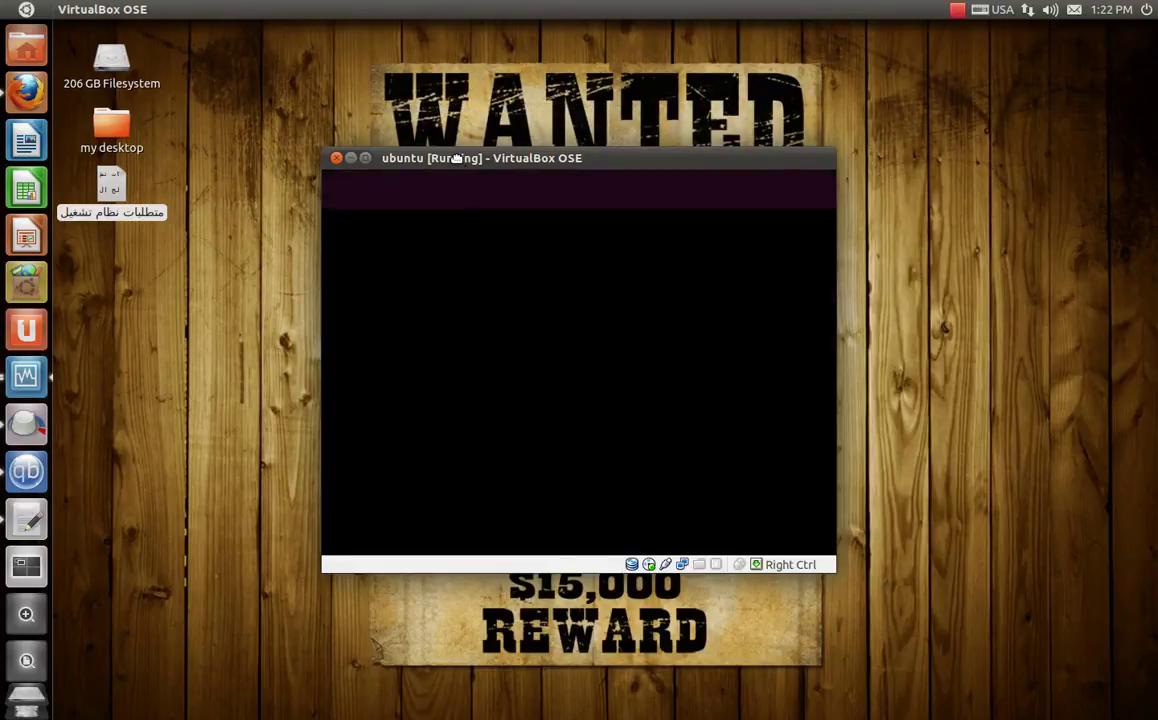
drag(455, 163, 474, 131)
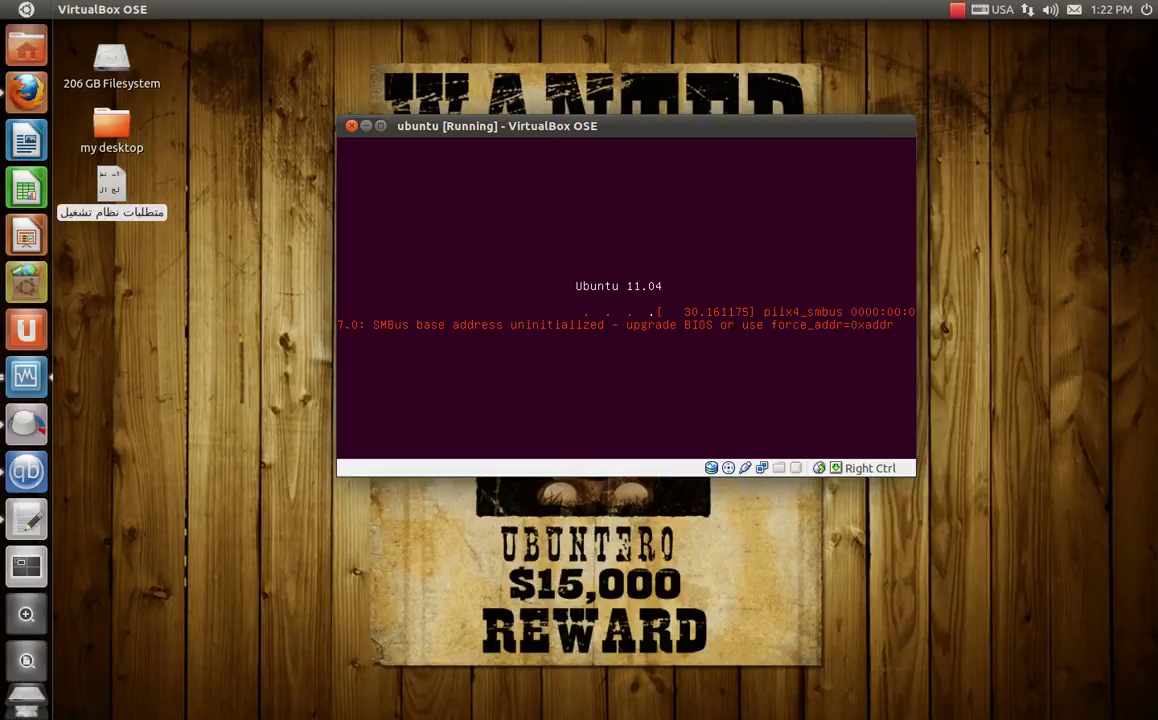
- Empty the host desktop's trash
right_click(30, 698)
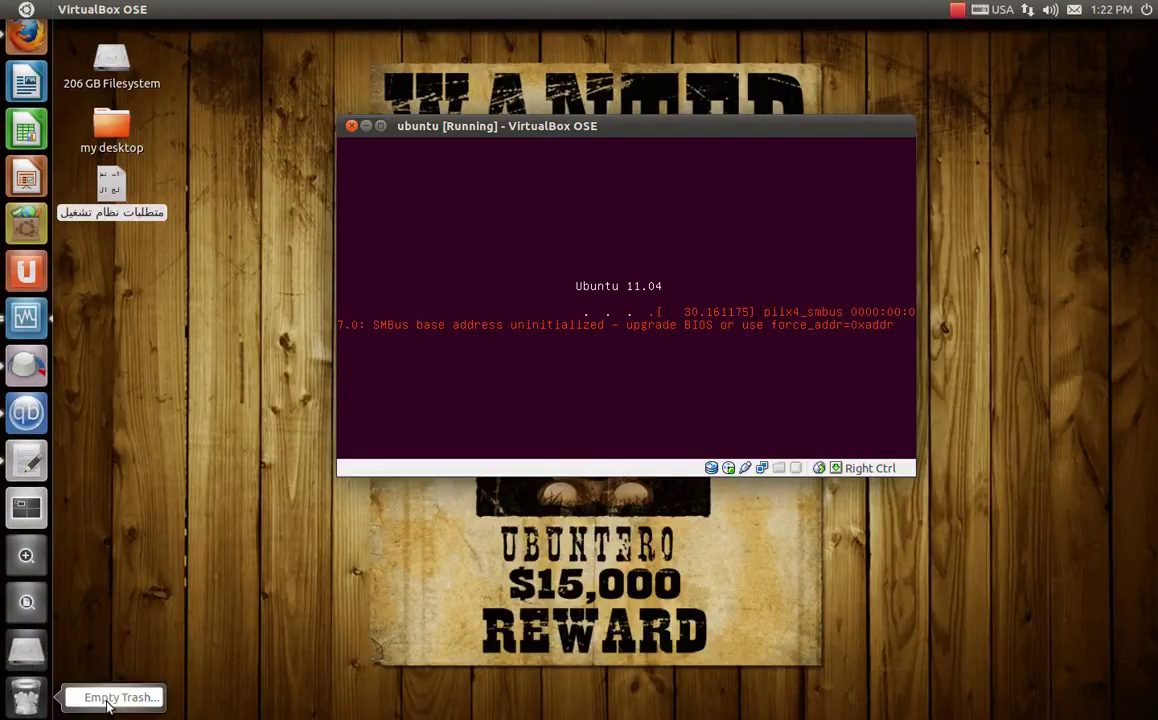
click(85, 703)
click(700, 391)
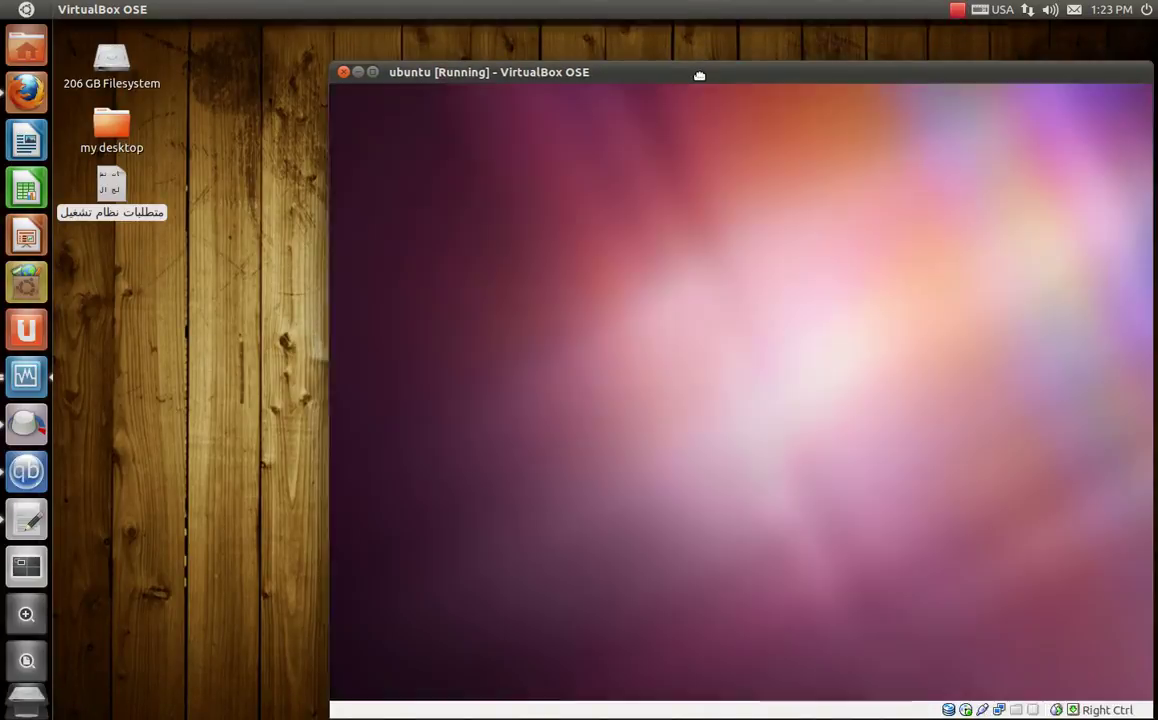
- Bring the machine window fully into view, start installing Ubuntu in English and include the third-party software
drag(711, 76, 555, 67)
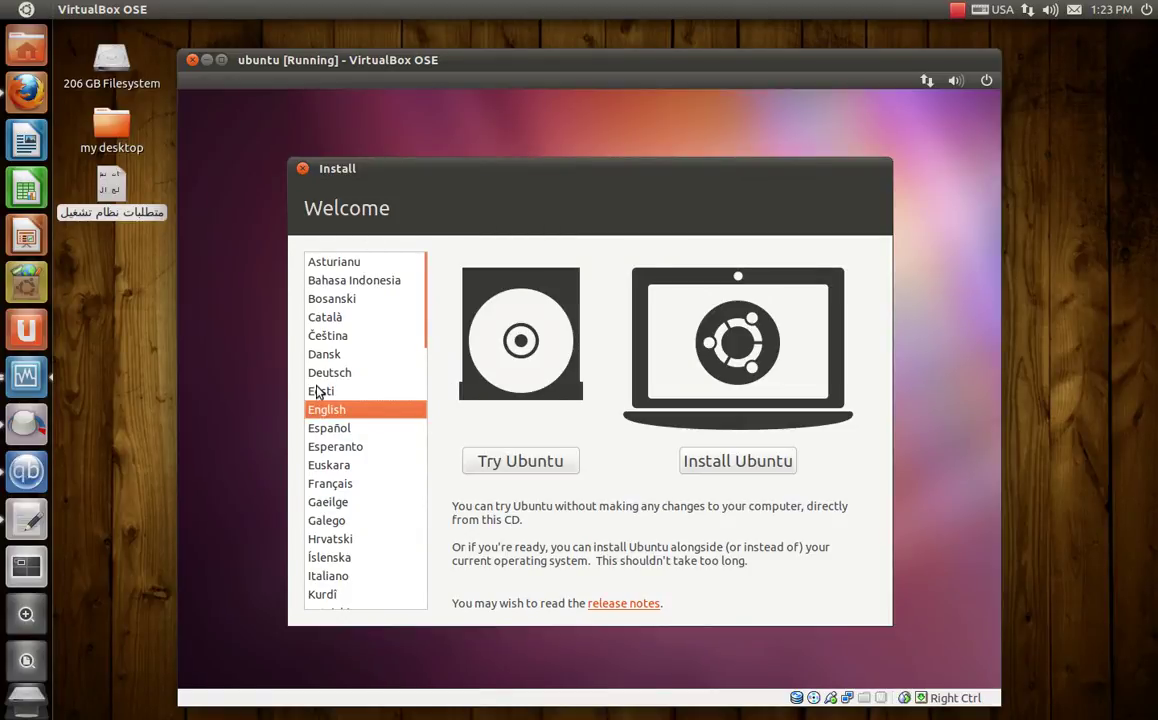
scroll(320, 430, down, 4)
scroll(320, 432, down, 5)
scroll(320, 432, down, 5)
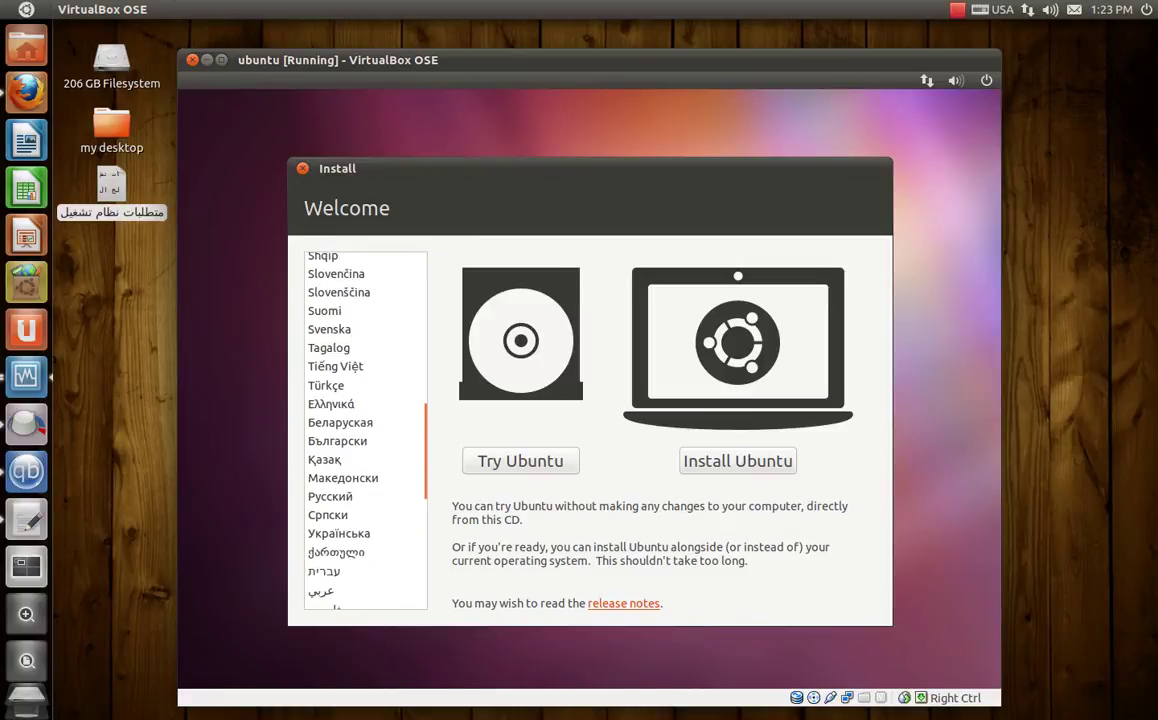
scroll(359, 481, up, 4)
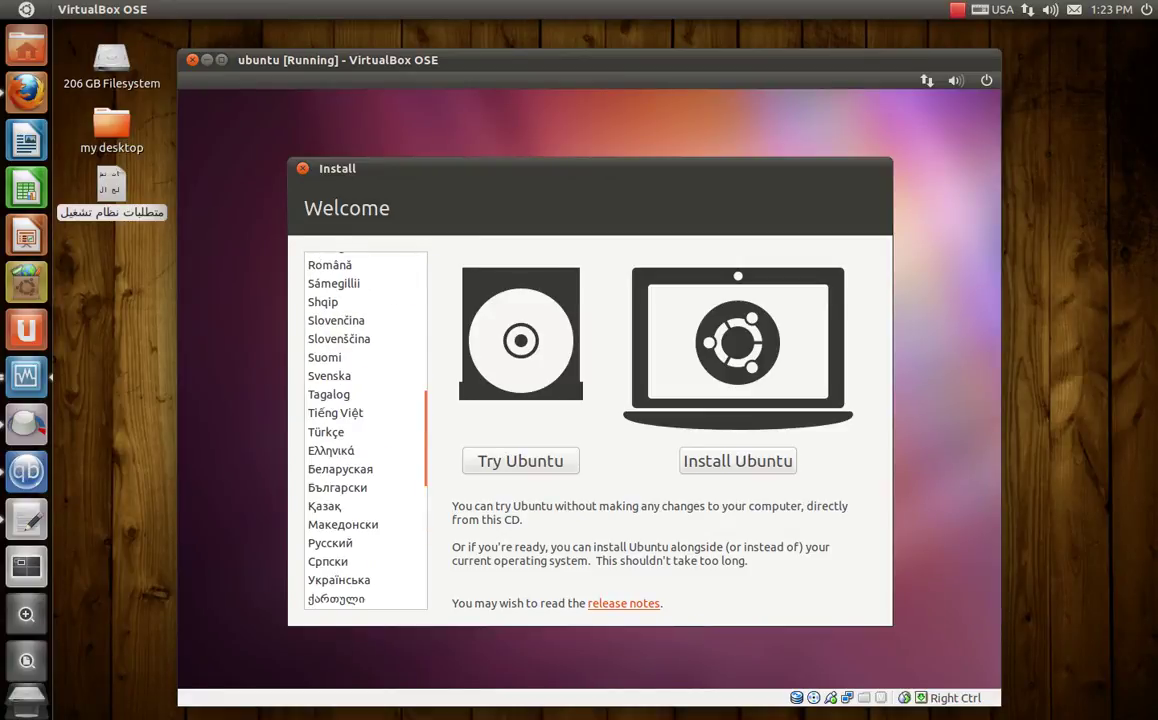
scroll(359, 481, up, 6)
scroll(359, 481, up, 5)
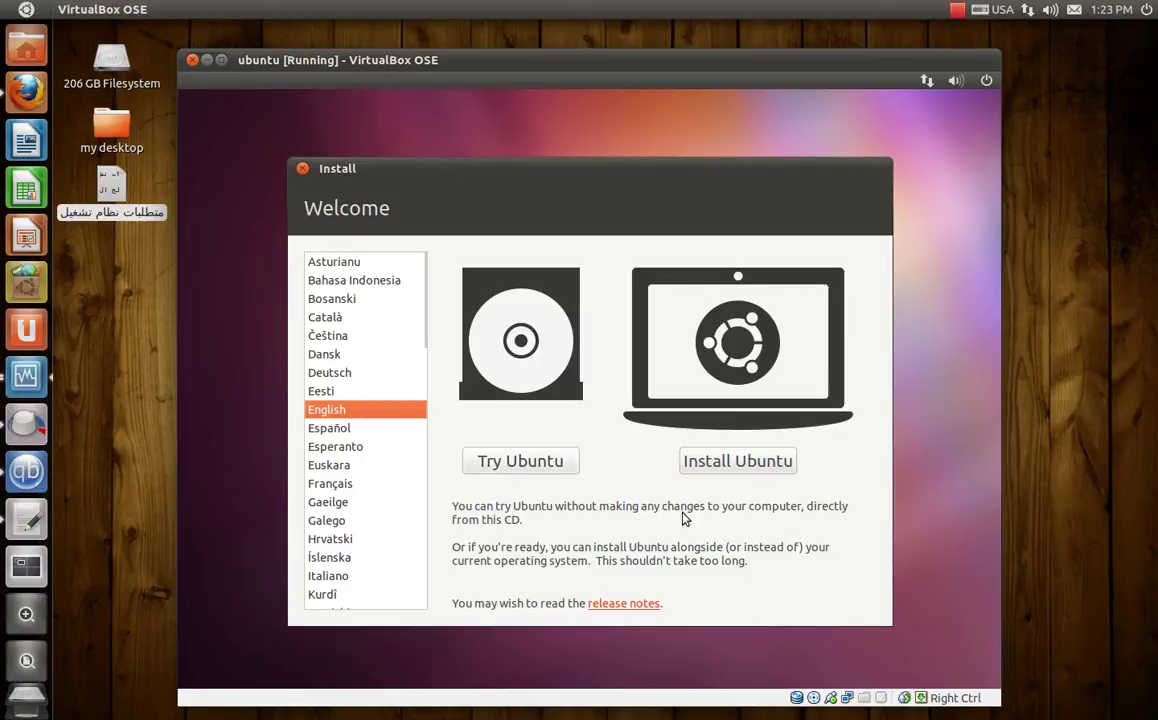
click(737, 463)
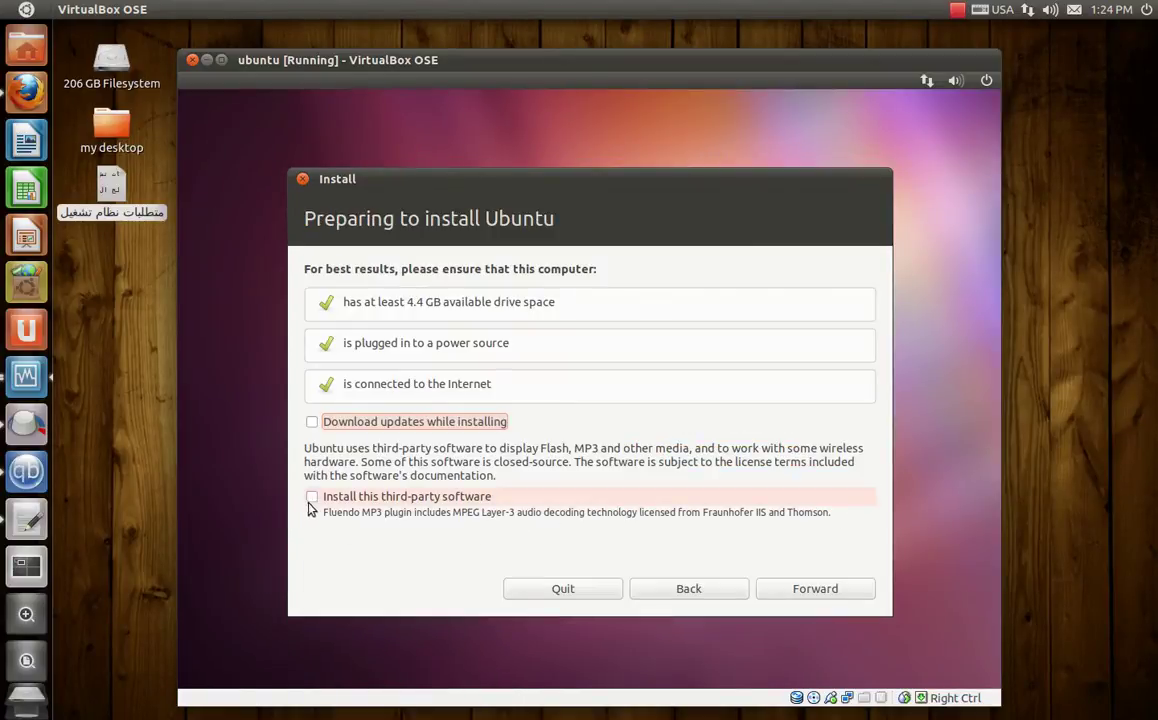
click(312, 502)
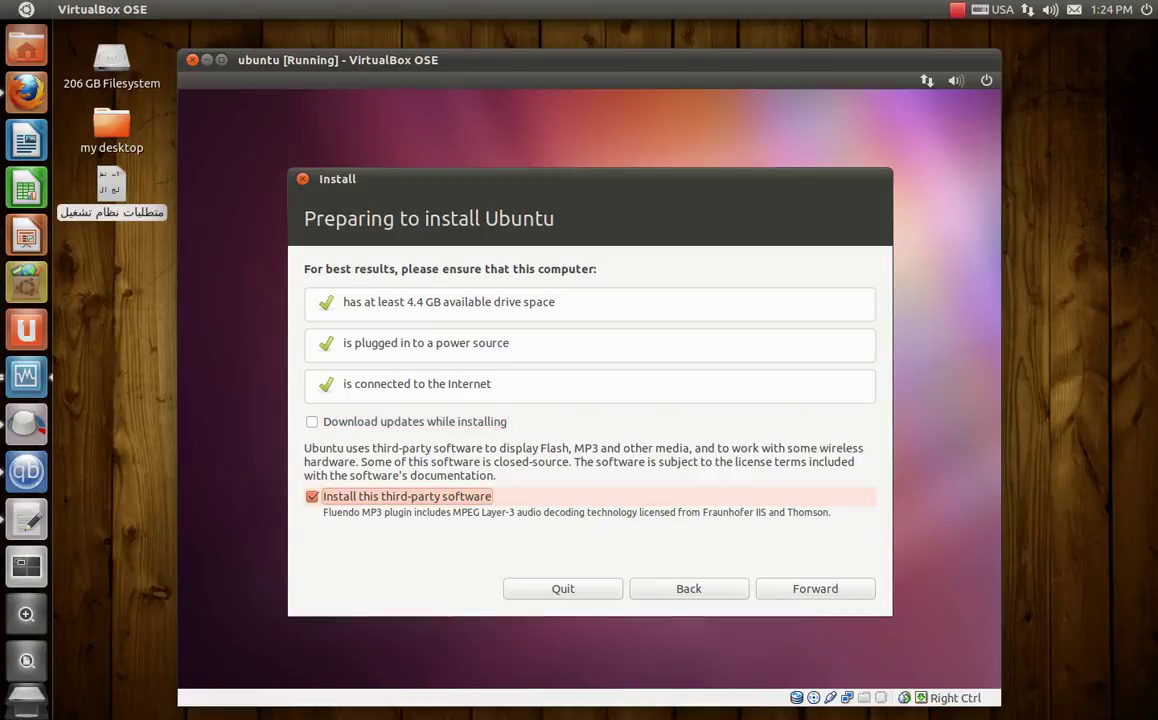
click(836, 592)
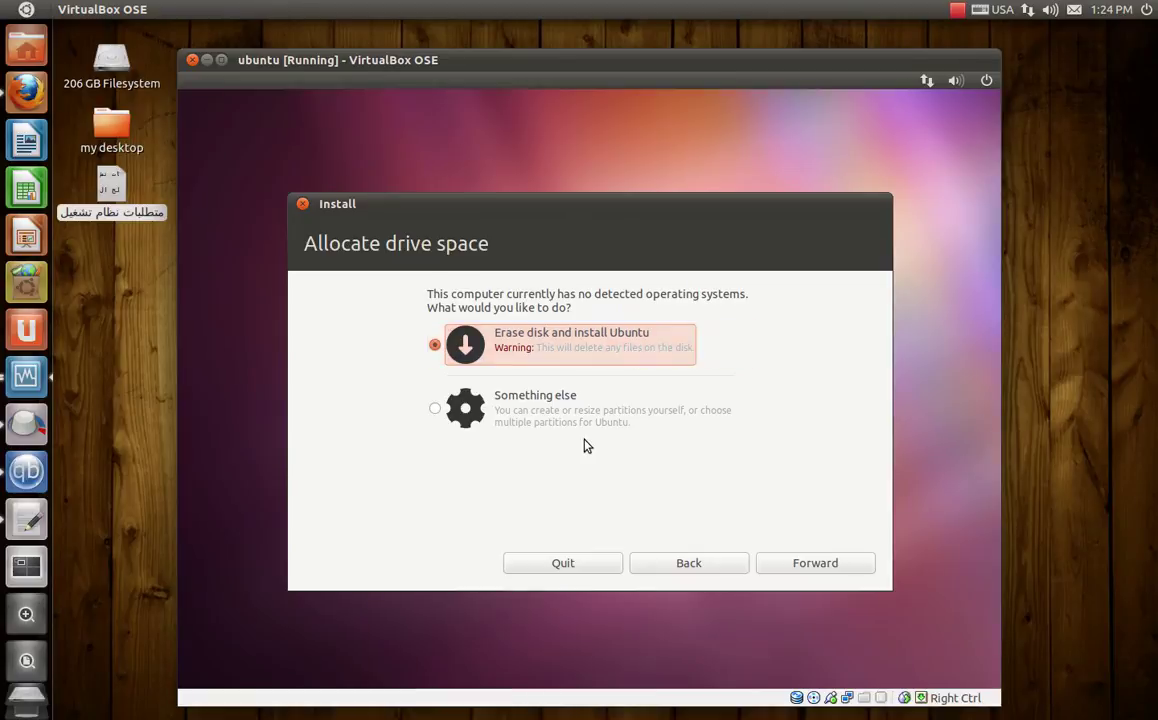
- Choose Something else for the drive allocation and create a new empty partition table on /dev/sda
click(436, 408)
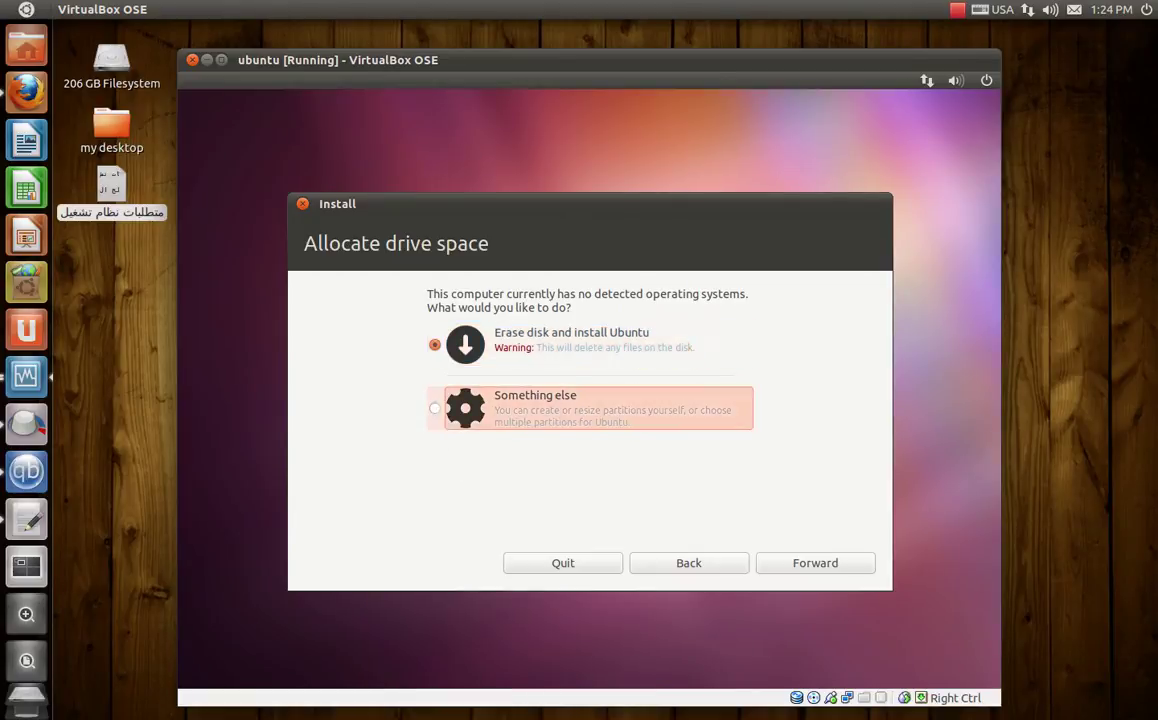
click(798, 565)
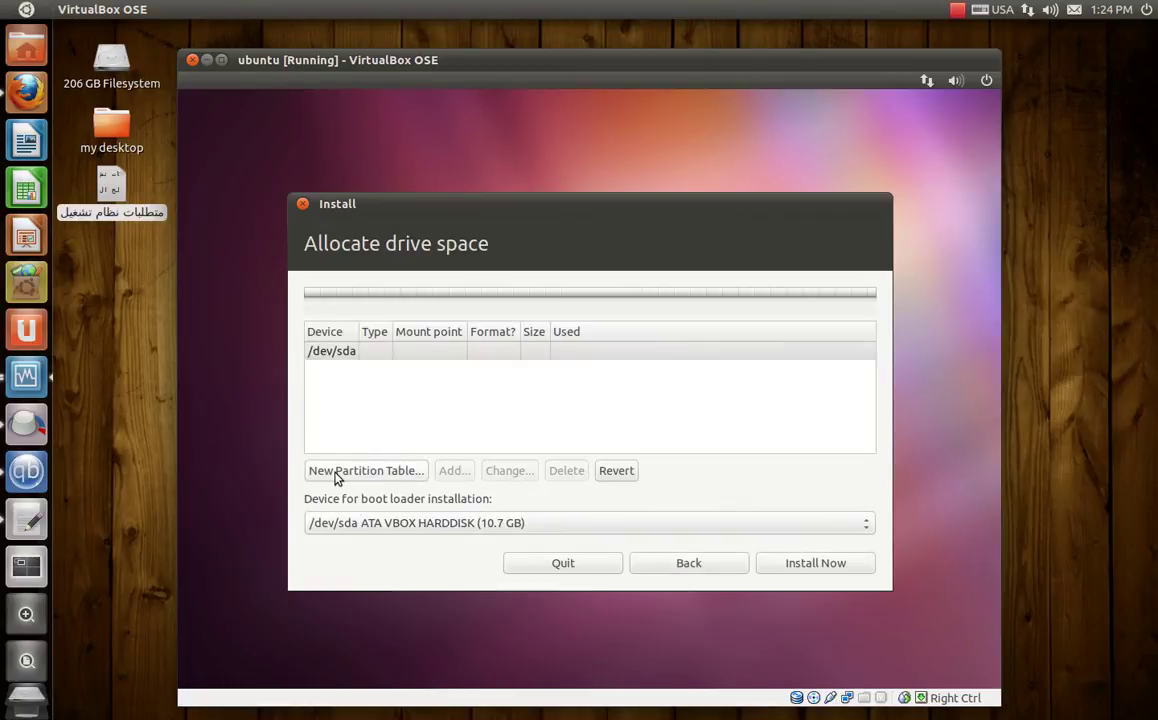
click(366, 470)
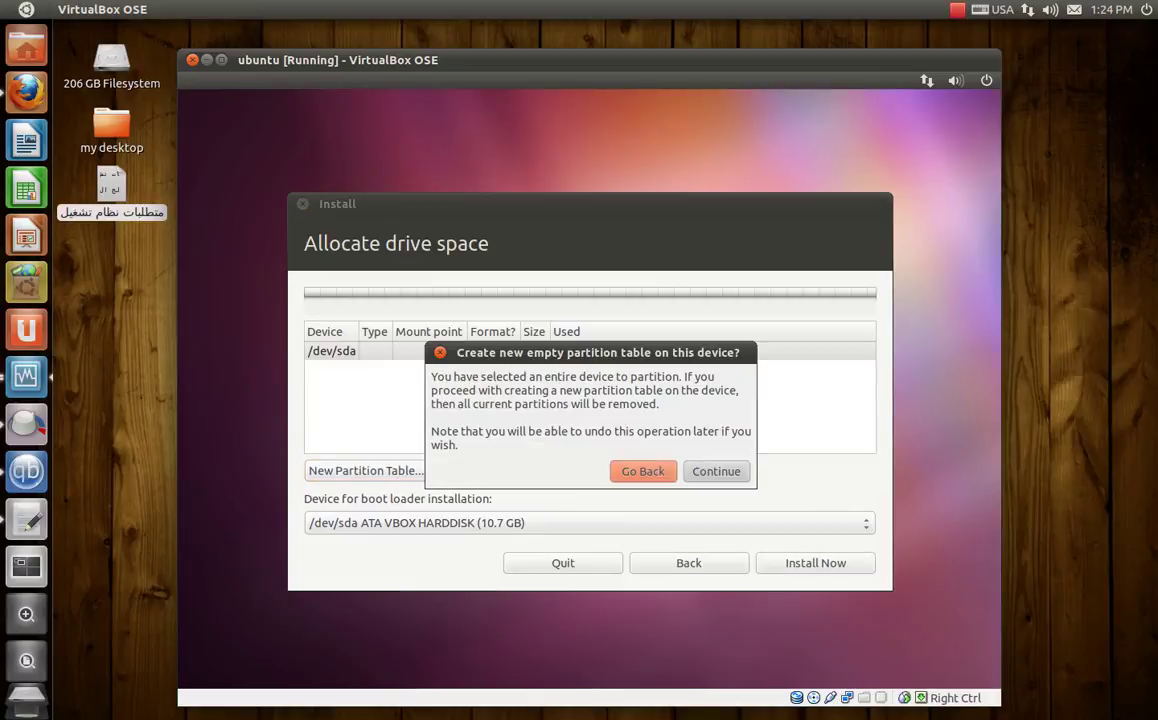
click(712, 472)
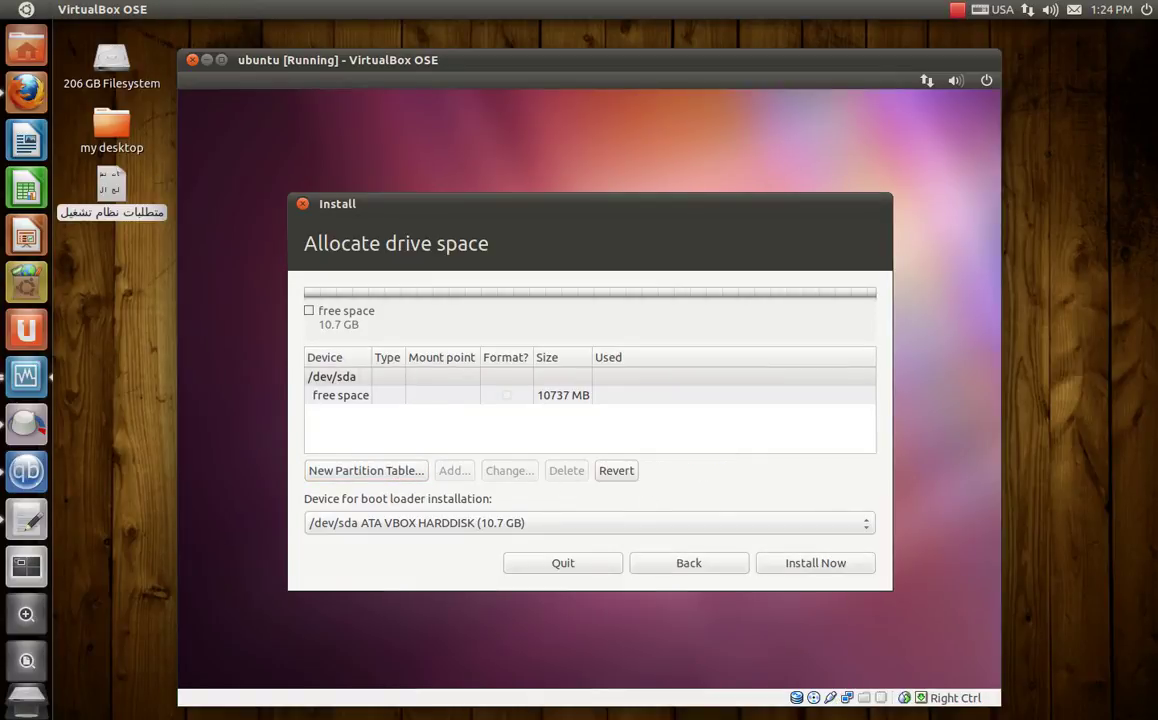
- Create a 9000 MB primary Ext4 partition in the free space with / as its mount point
click(404, 398)
click(453, 470)
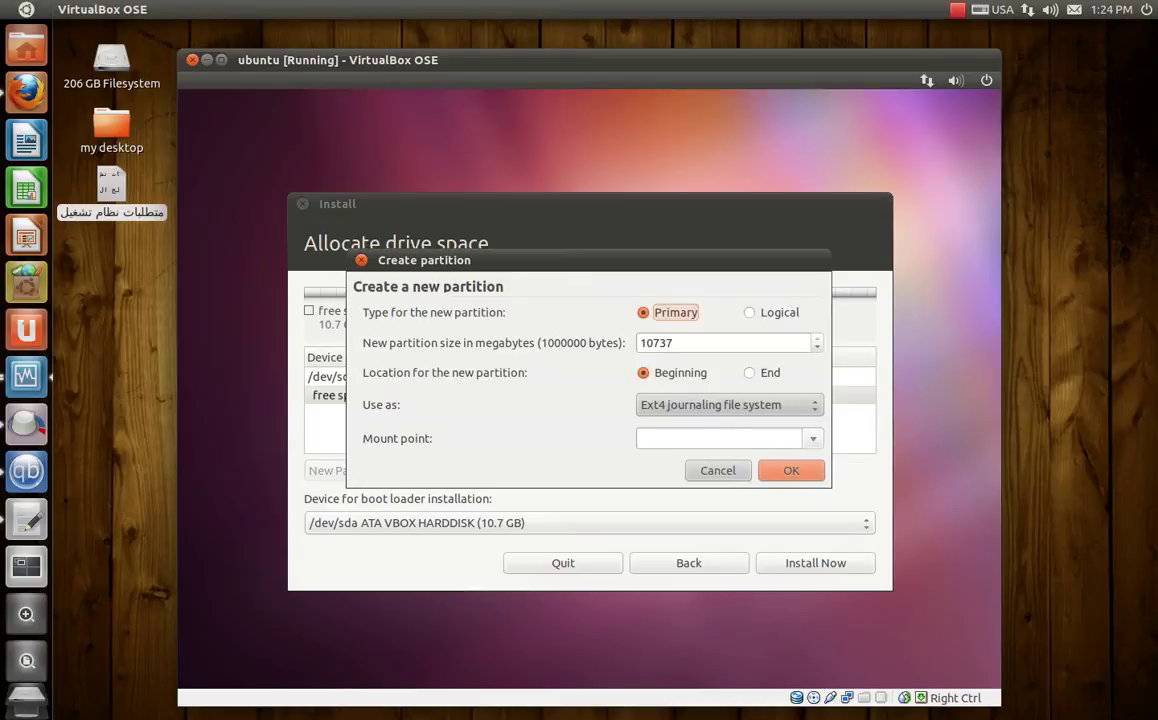
double_click(662, 342)
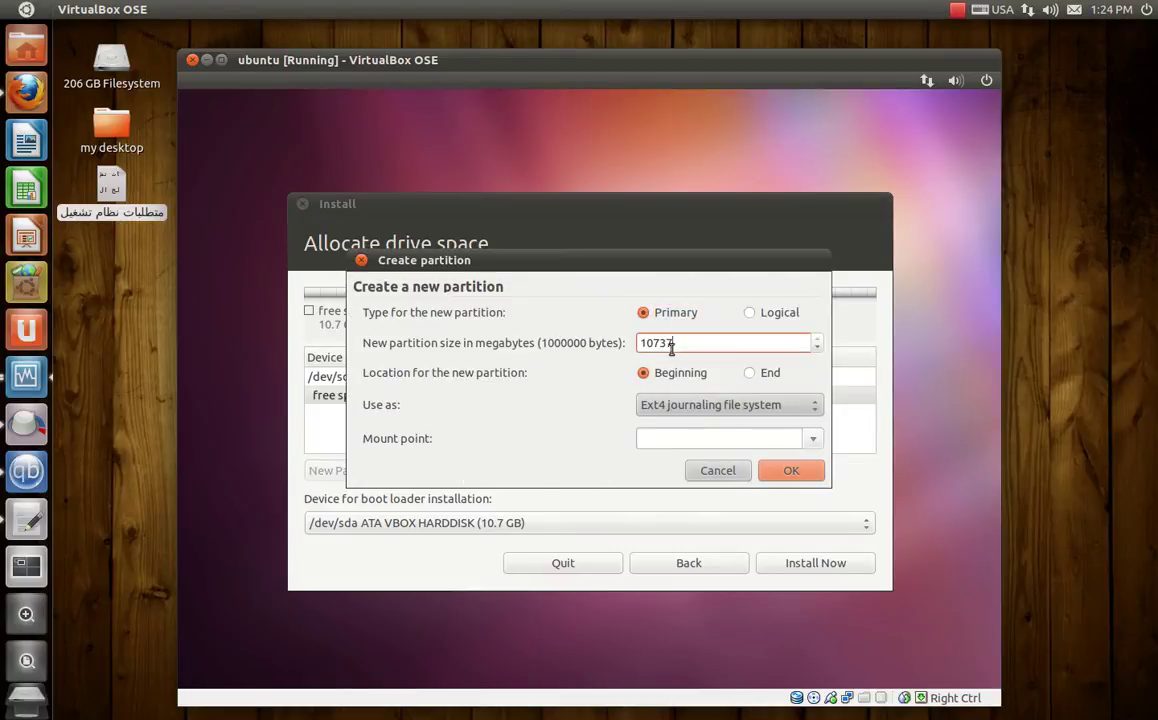
text(9000)
click(816, 440)
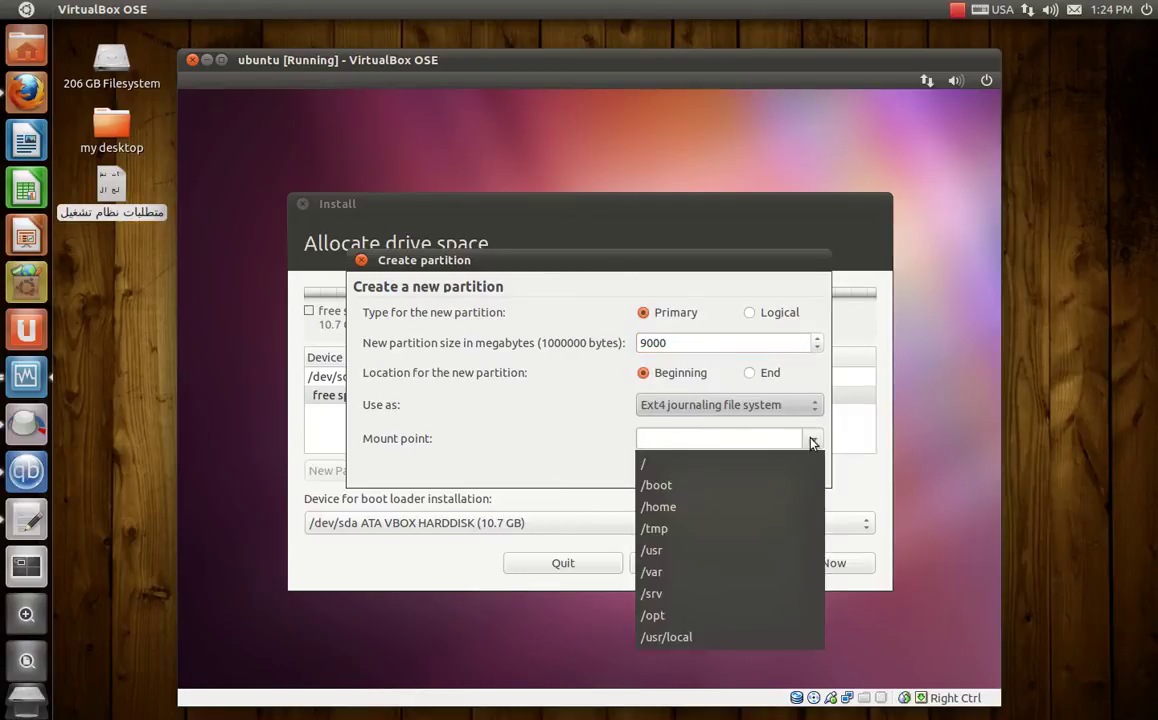
click(766, 469)
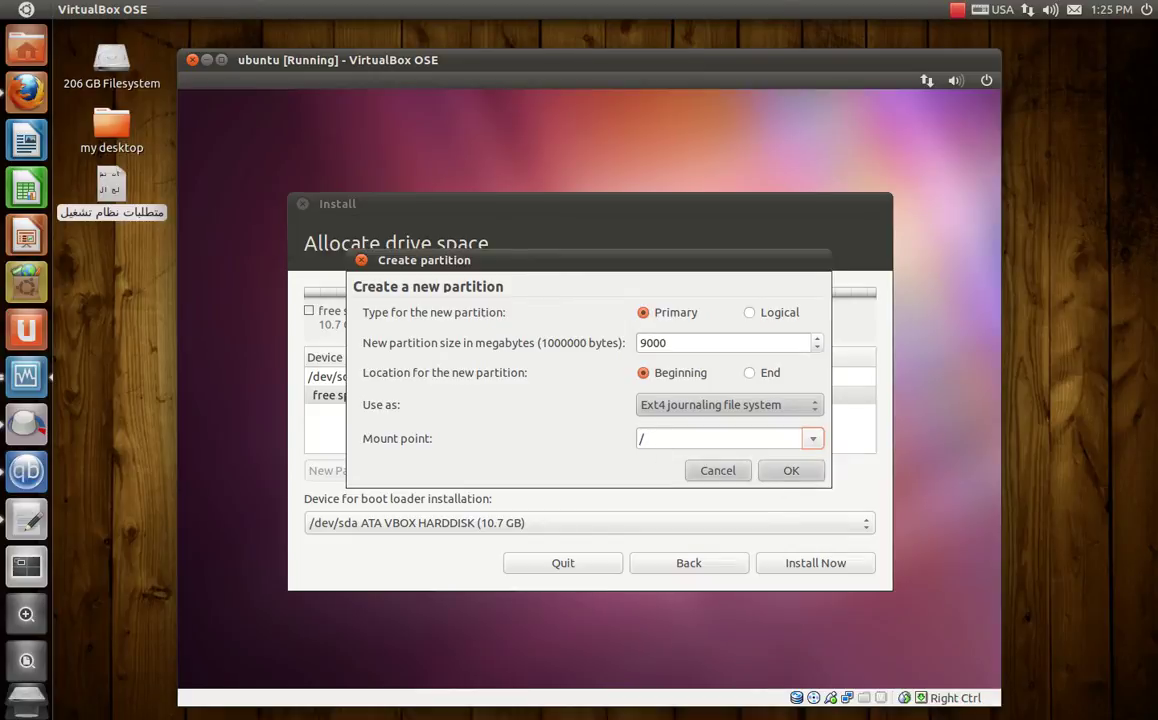
click(786, 474)
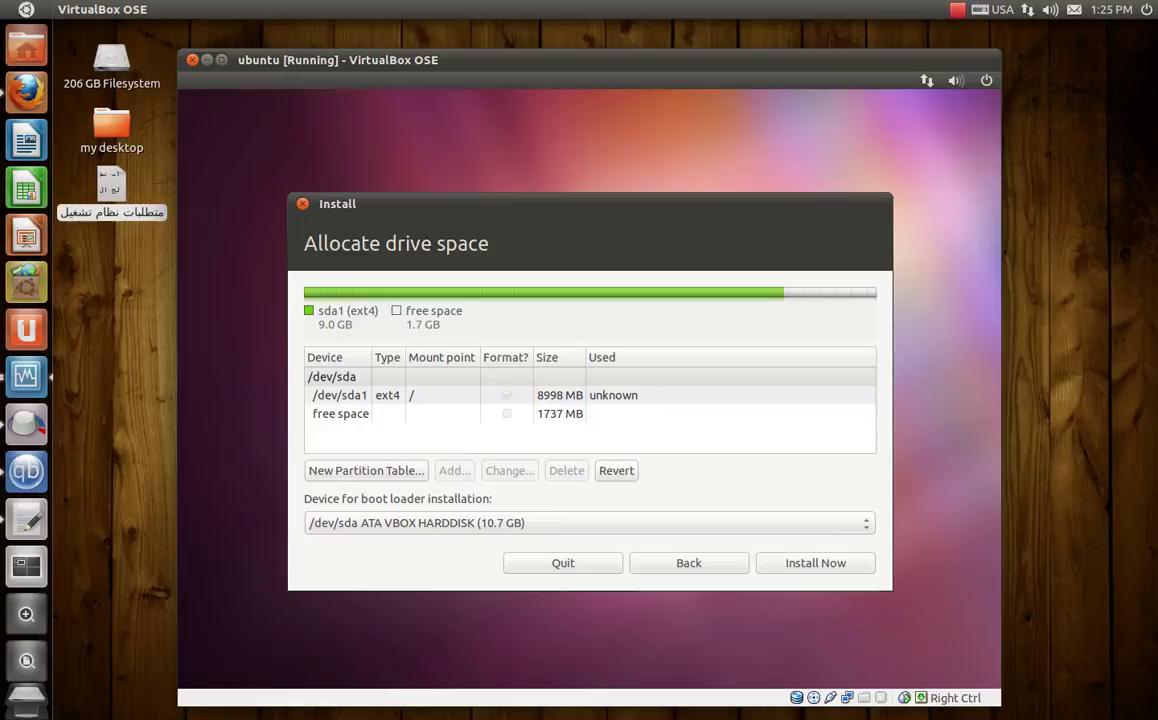
- Create a 1737 MB logical swap area partition in the remaining free space and start the installation
click(365, 416)
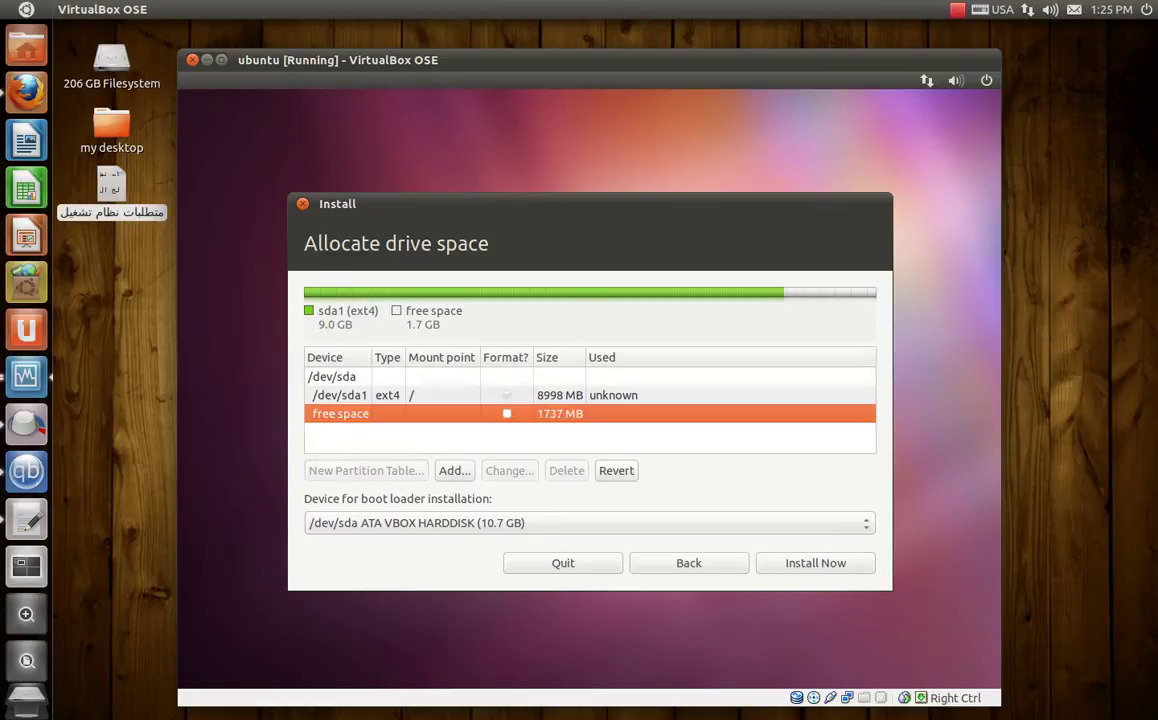
click(454, 470)
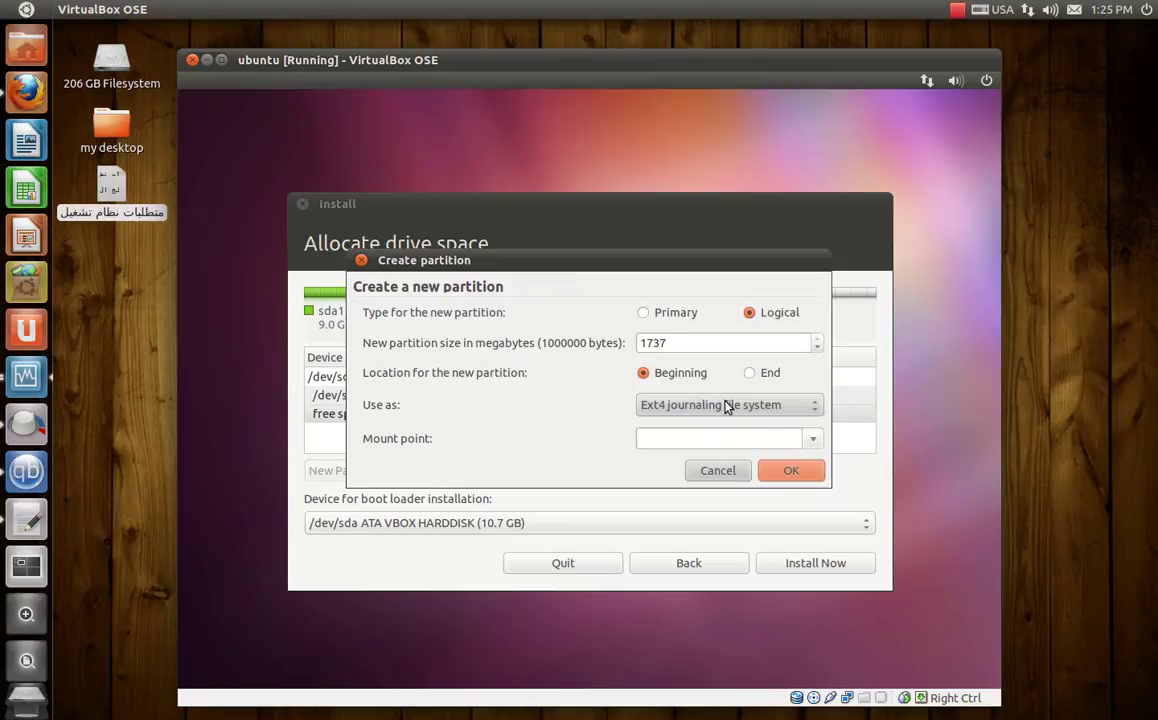
click(780, 406)
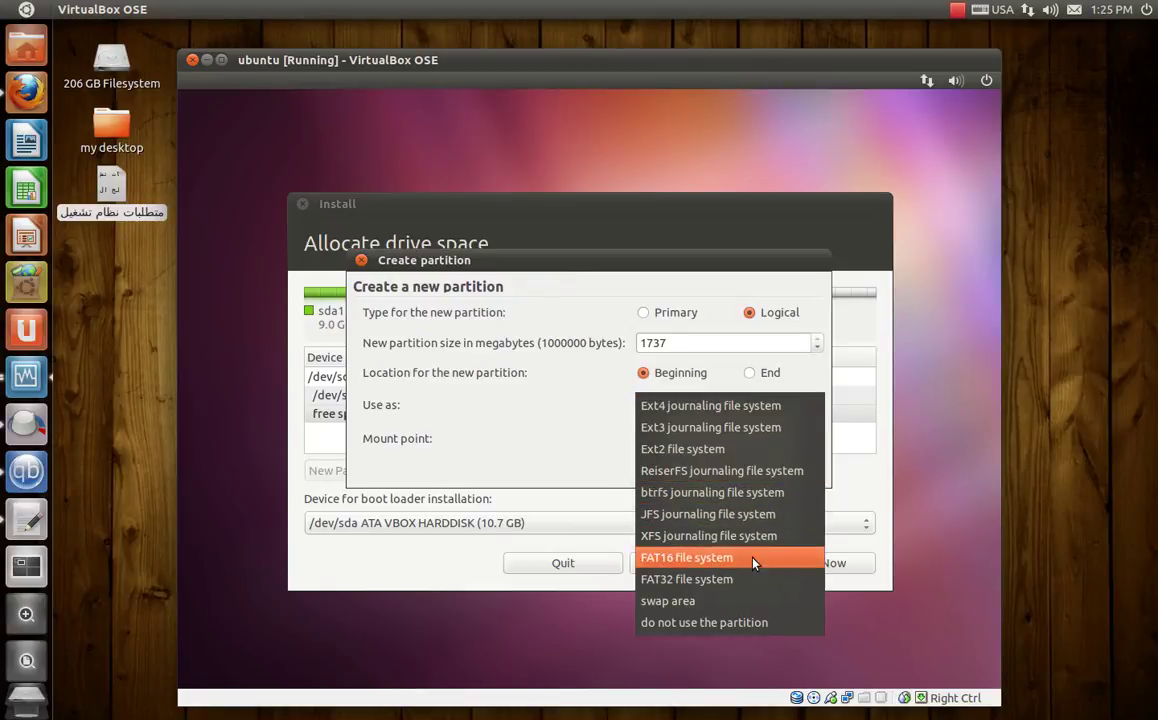
click(756, 600)
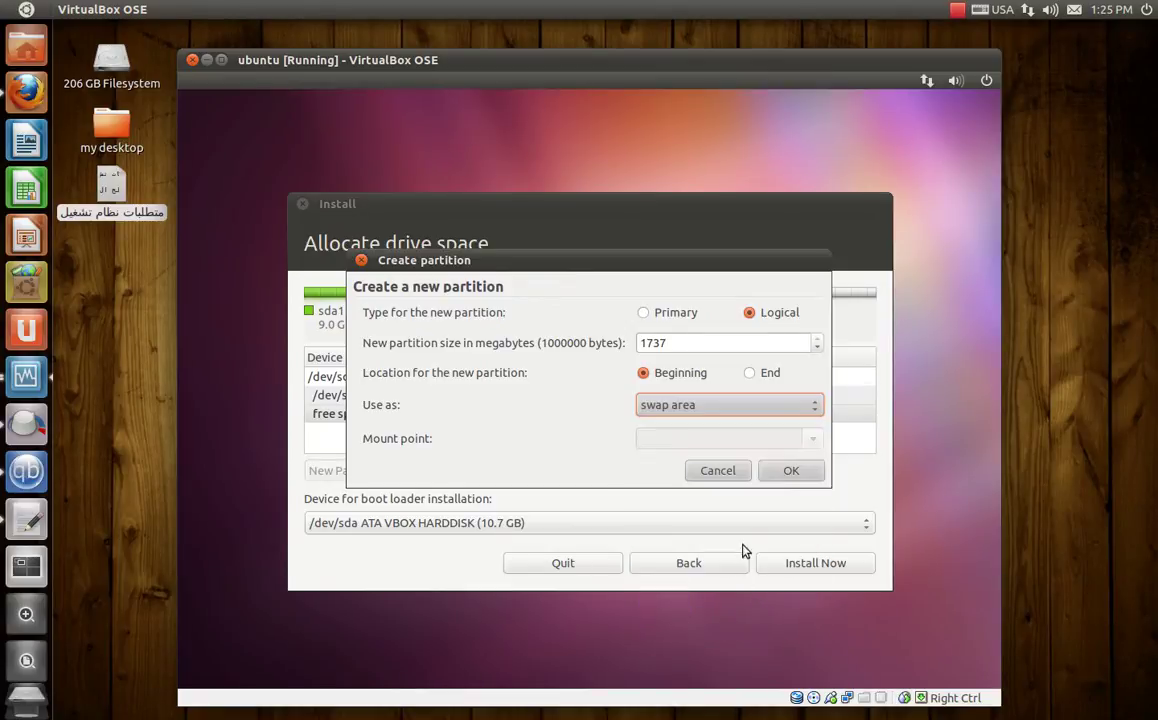
click(790, 471)
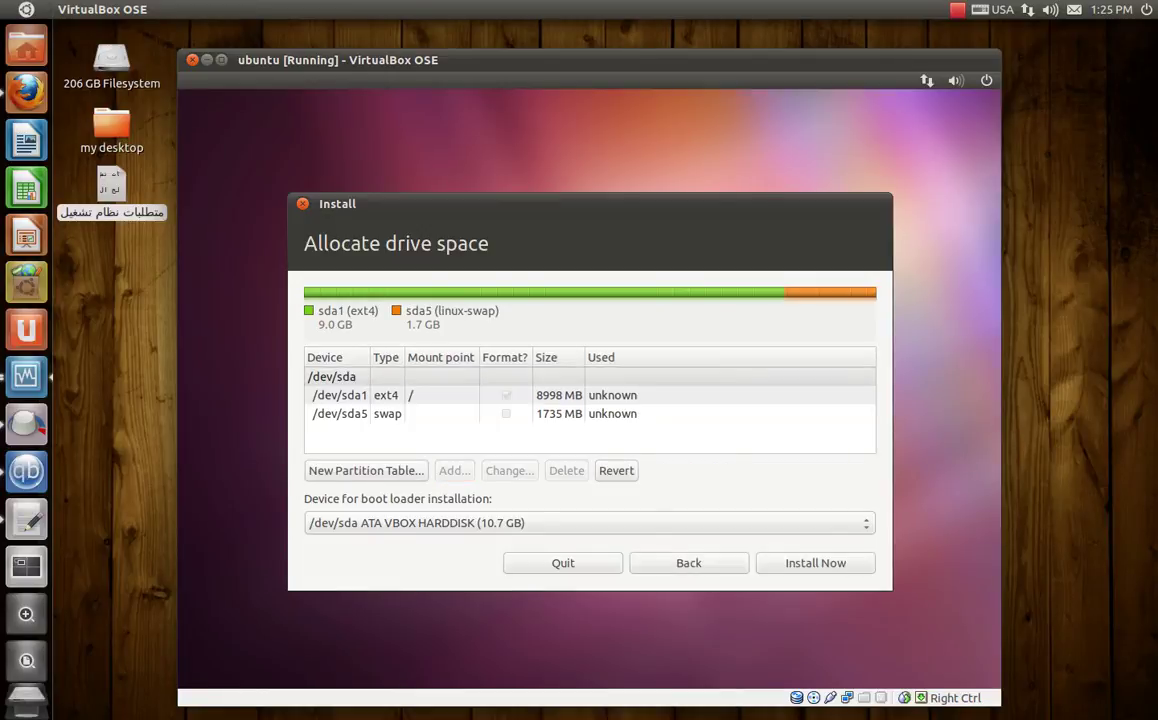
click(388, 395)
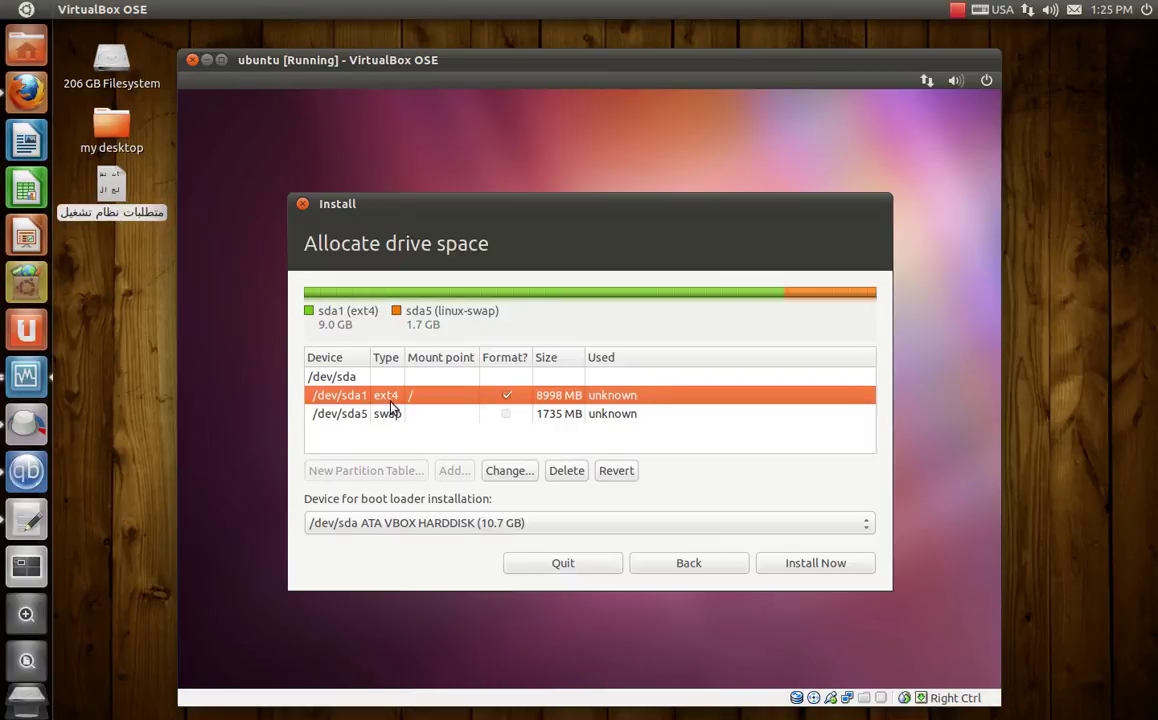
click(808, 566)
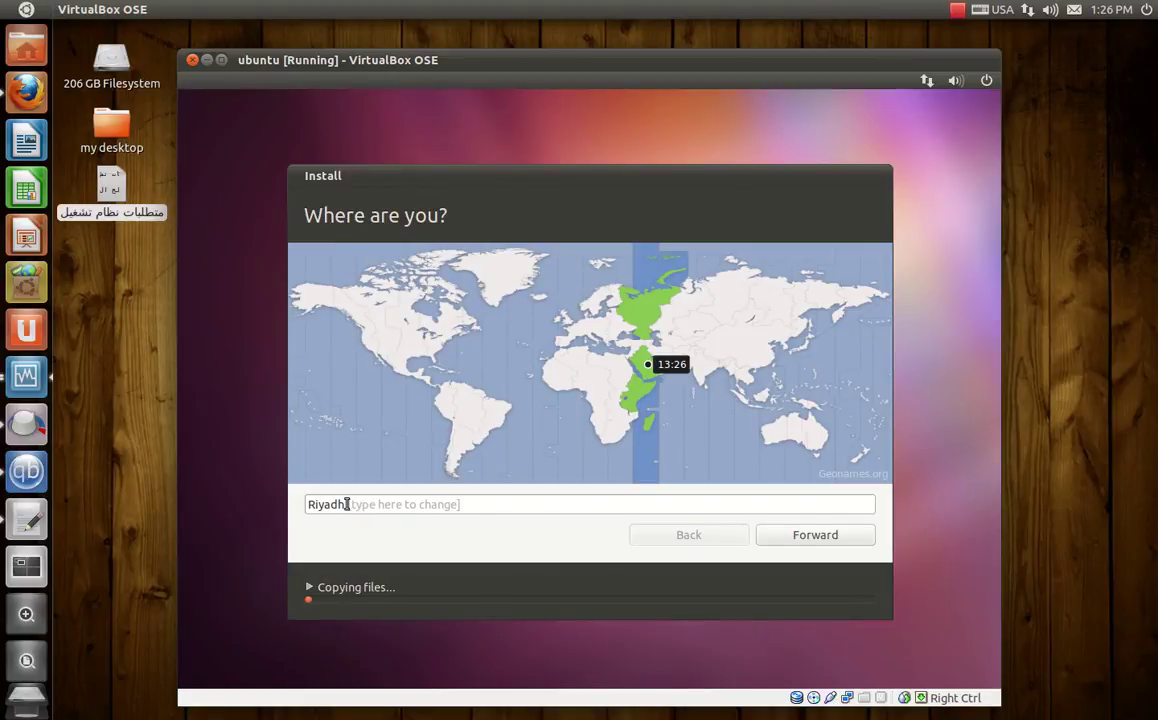
- Accept Riyadh as the location and USA as the keyboard layout
drag(348, 504, 281, 458)
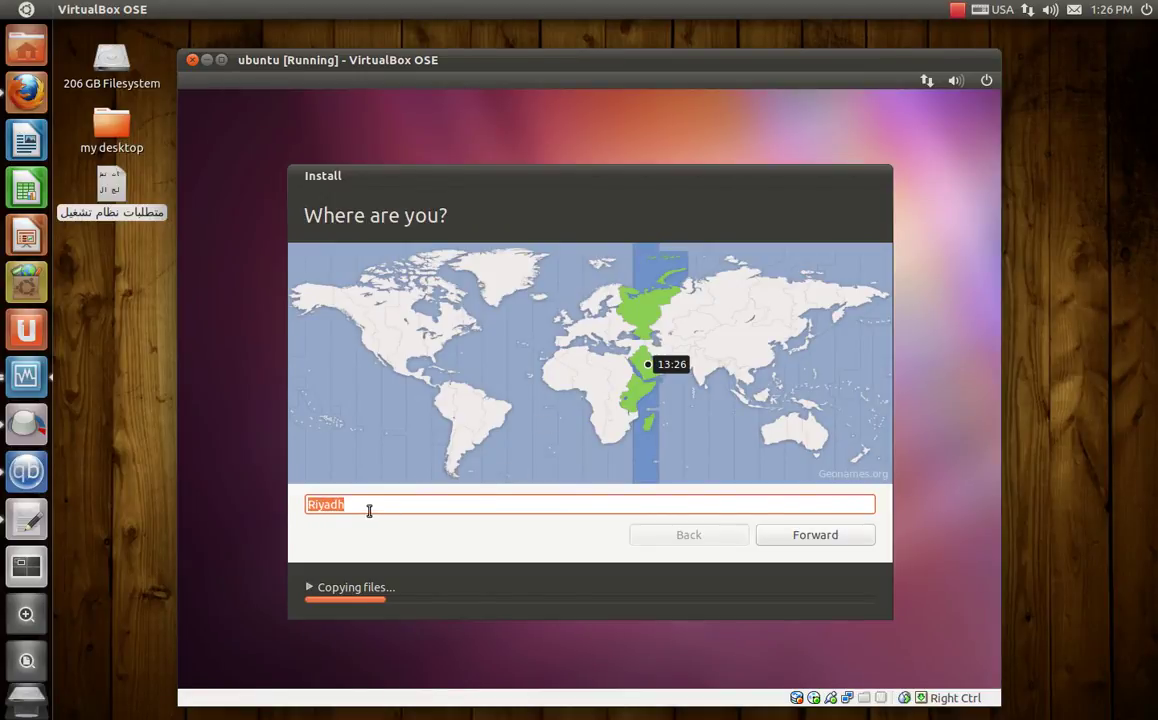
double_click(311, 504)
drag(354, 504, 299, 507)
click(354, 506)
drag(354, 506, 292, 504)
click(807, 540)
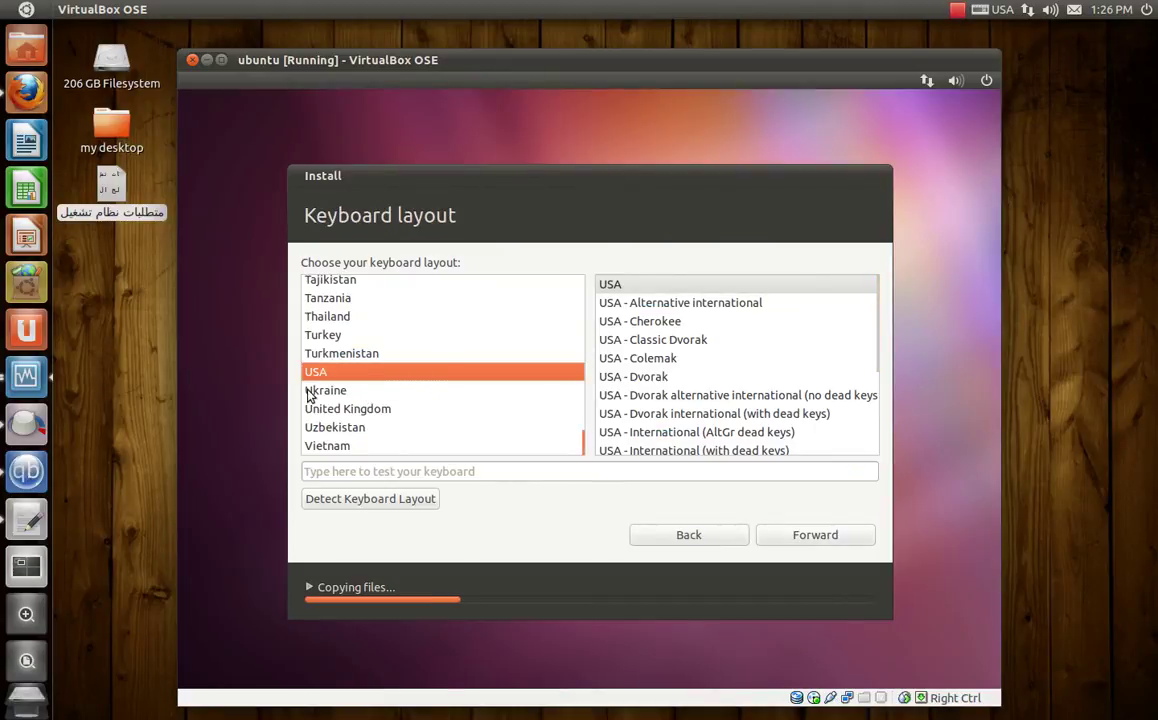
click(815, 538)
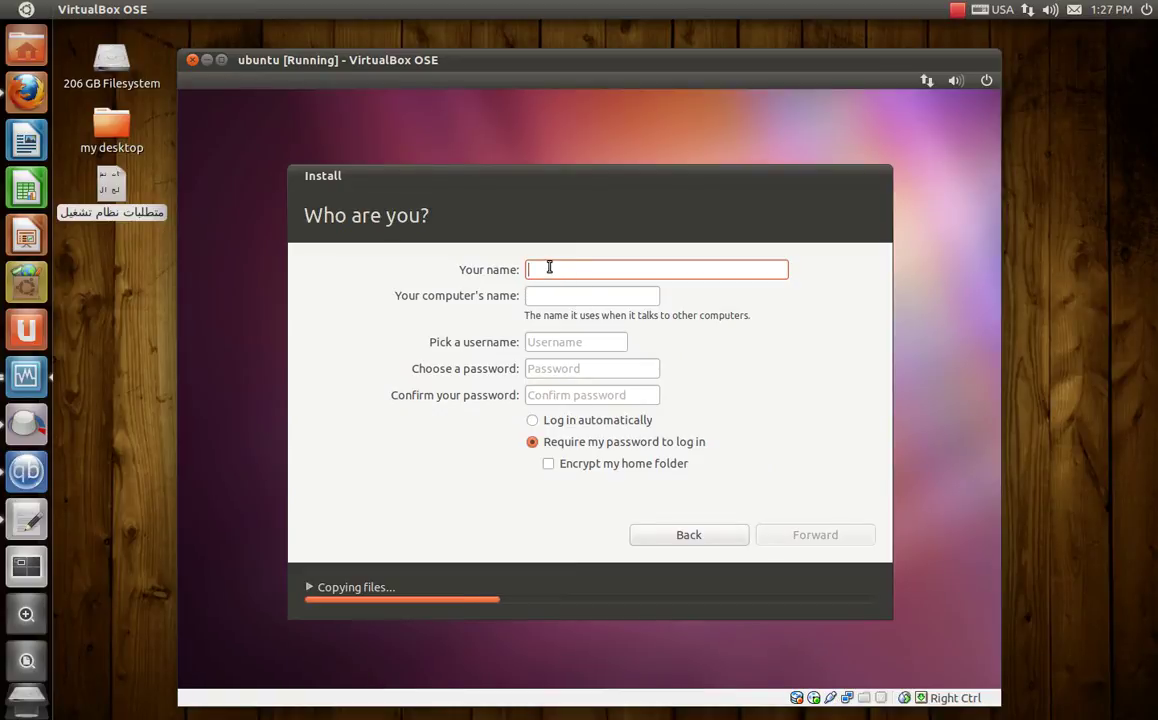
- Enter the account holder's name and set the computer's name to alitalt
text(al)
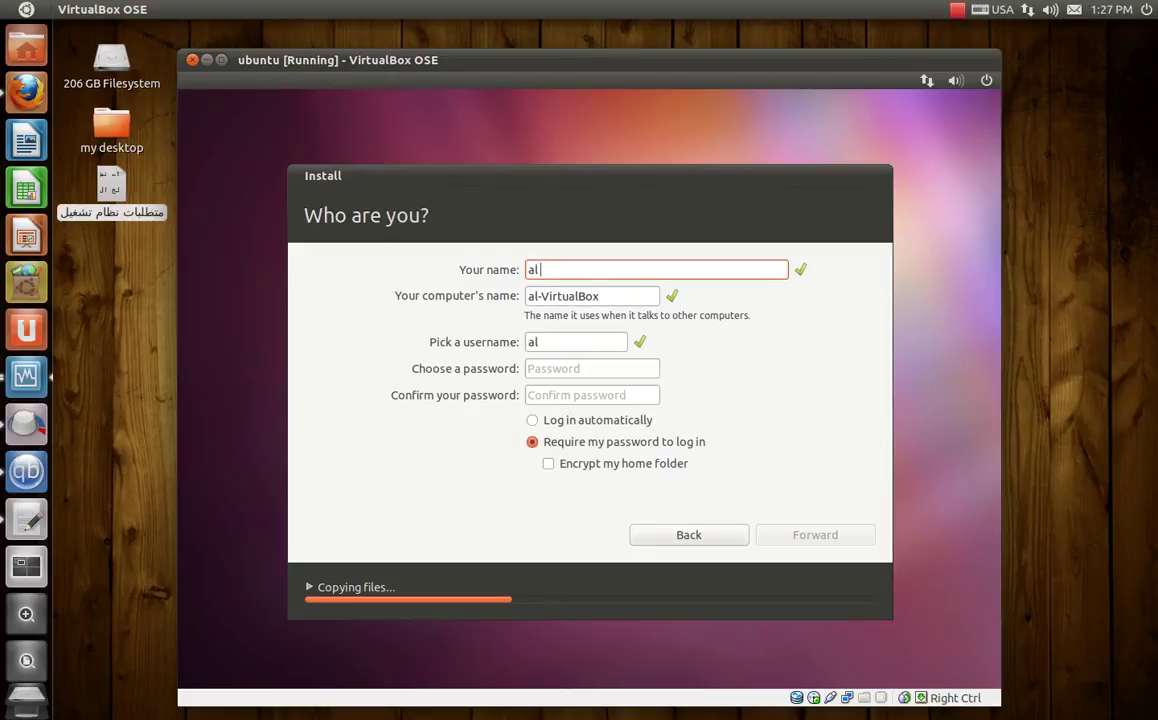
text( italy)
drag(537, 300, 623, 300)
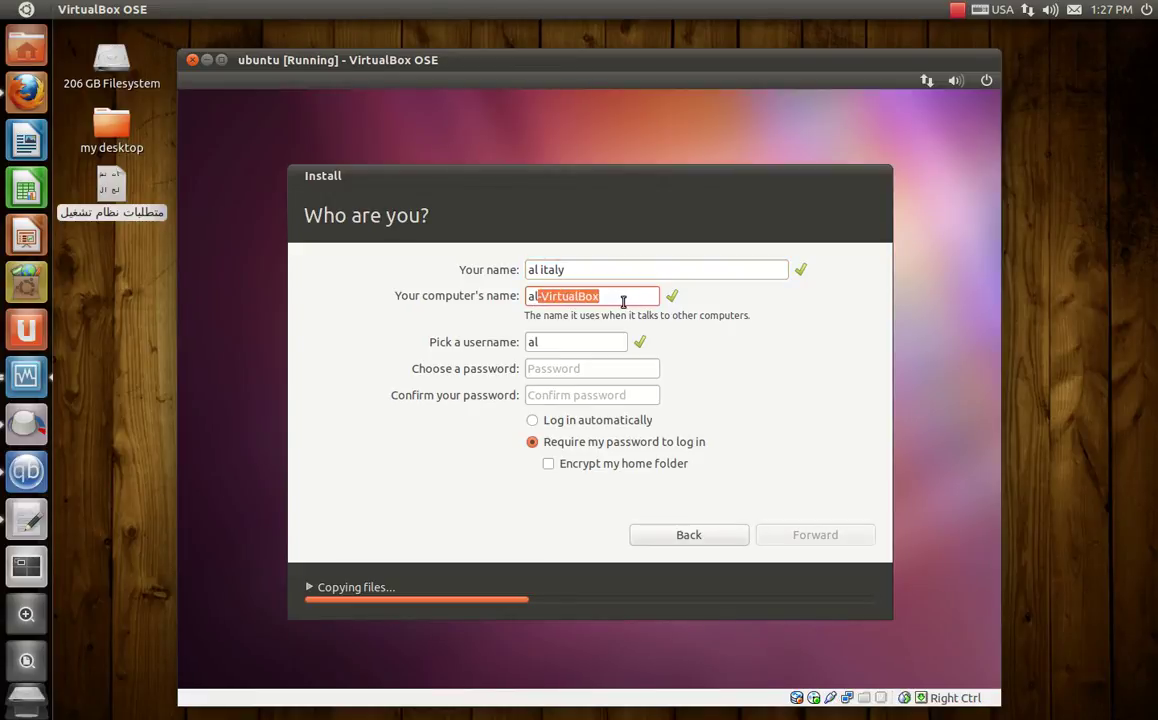
text(i)
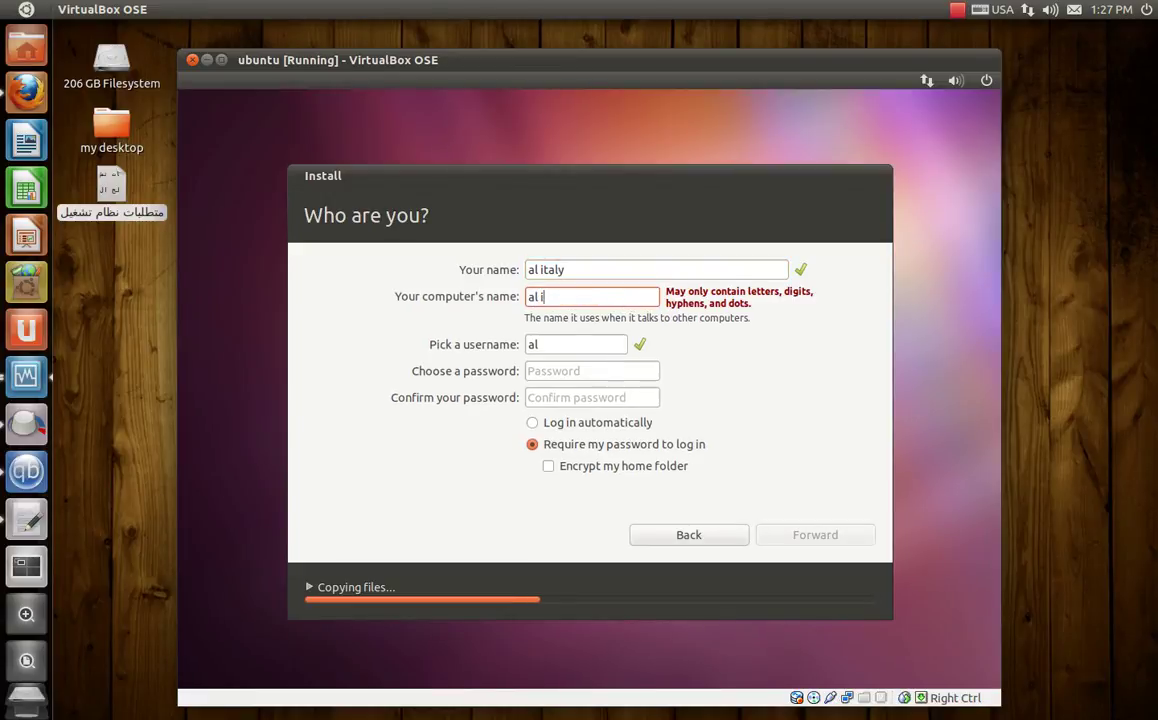
text(tal)
key(BackSpace)
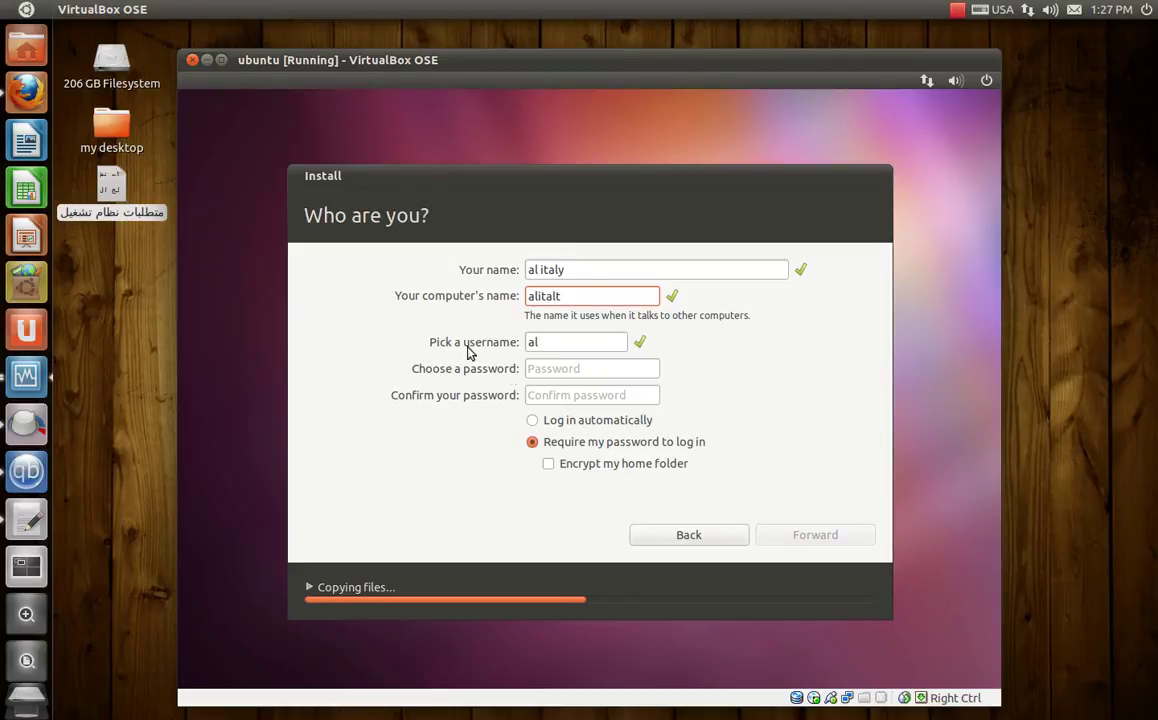
- Enter and confirm the account password, keep the password required at login, and continue the installation
click(541, 371)
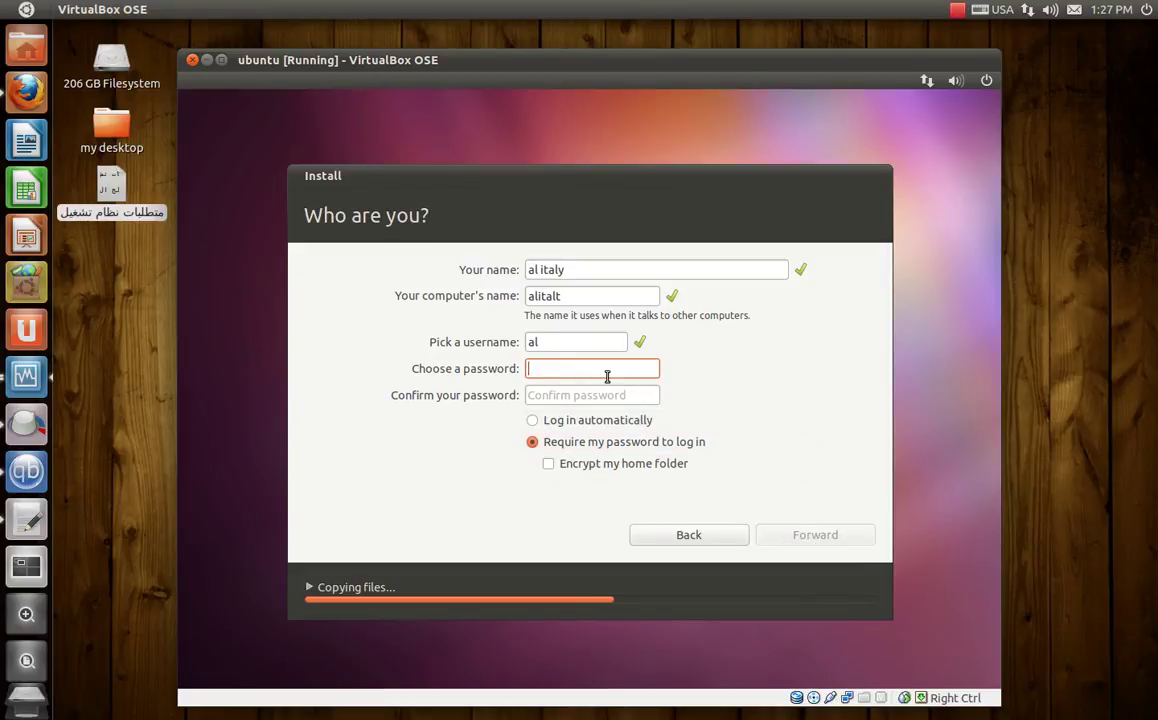
text(******)
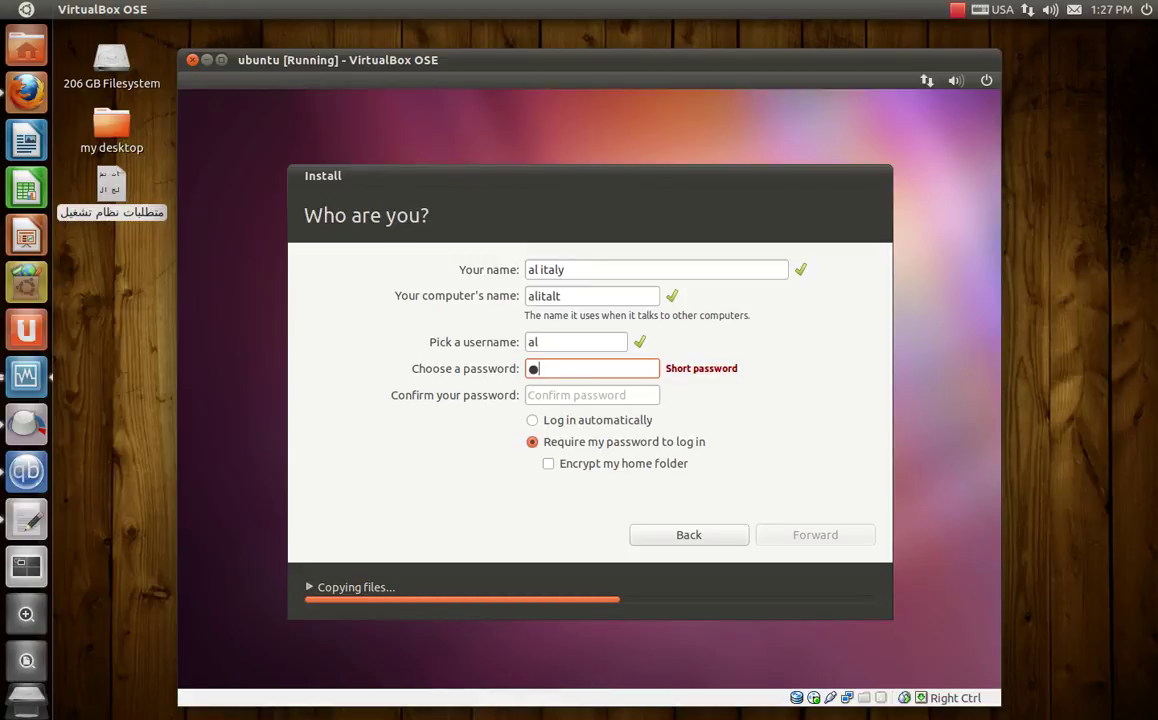
text(****)
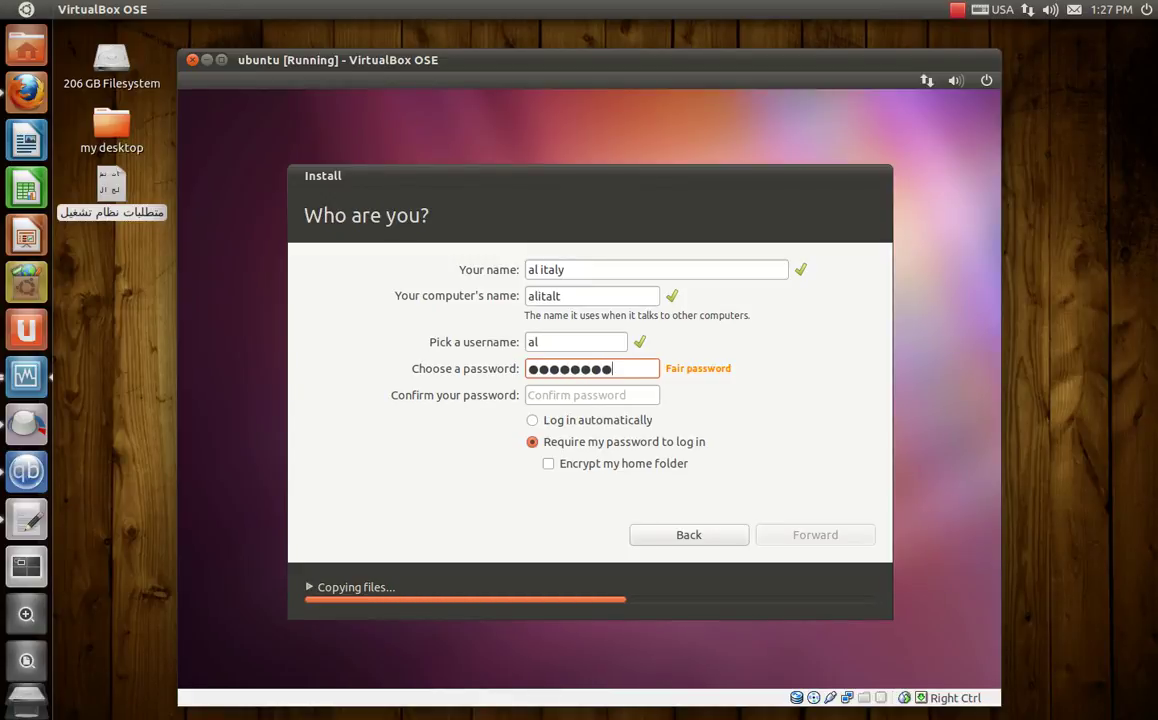
click(592, 395)
text(********)
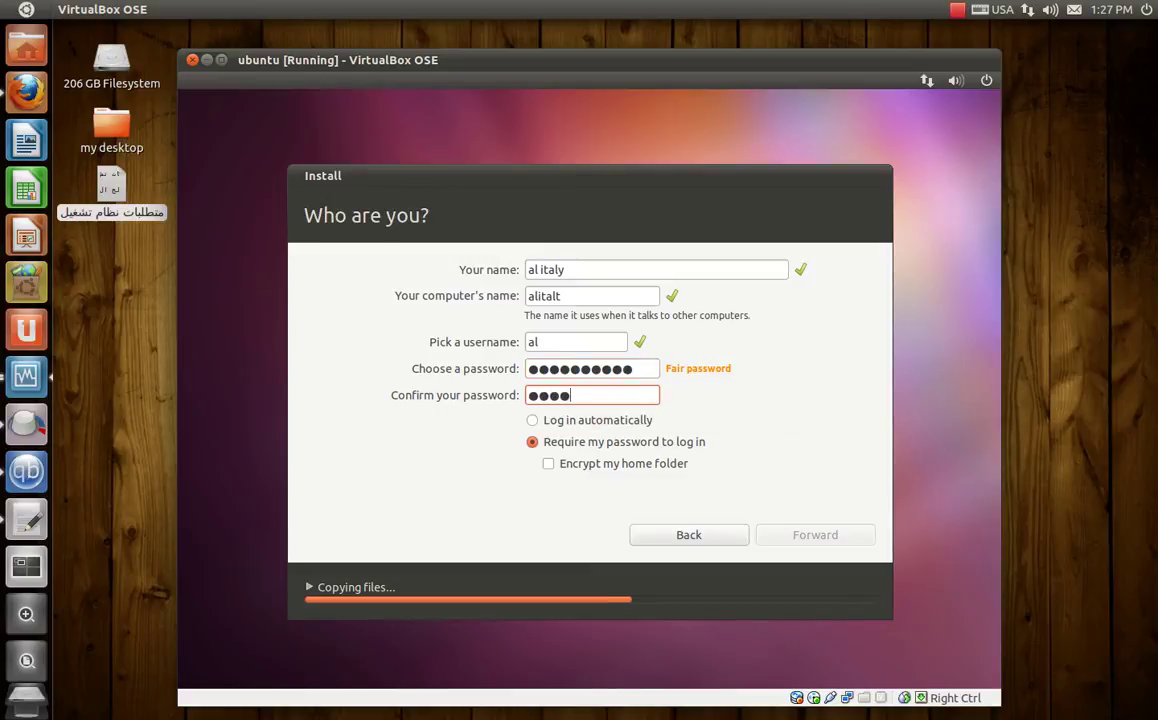
text(**)
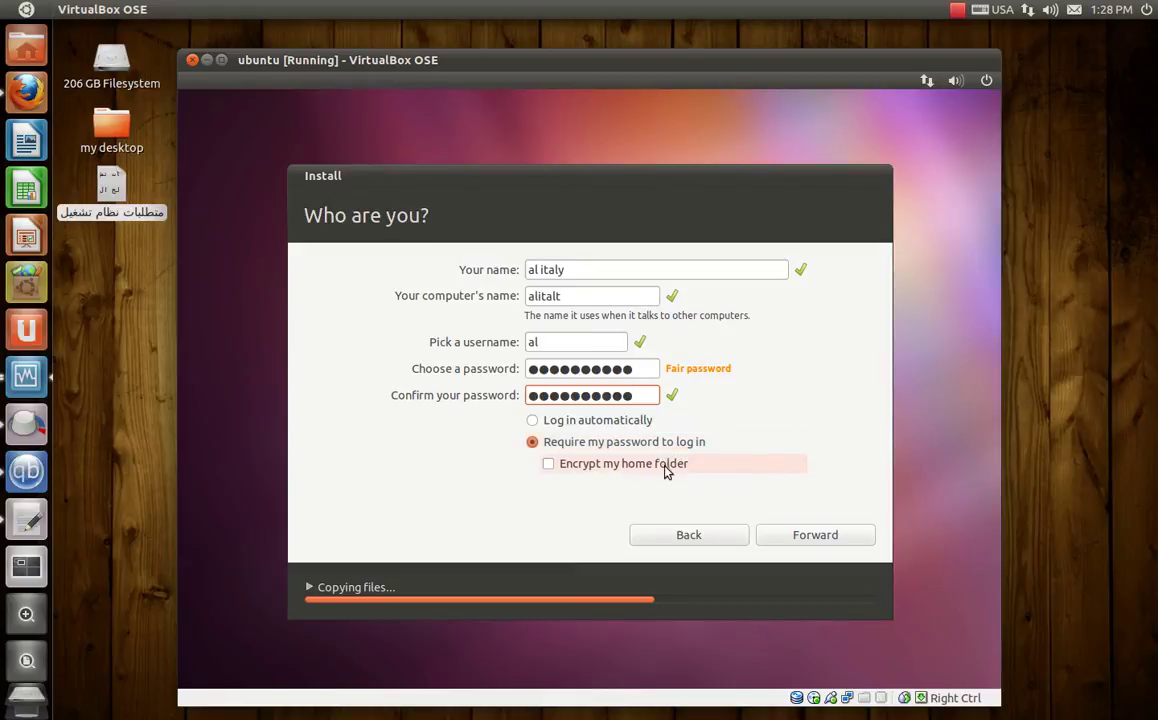
click(813, 540)
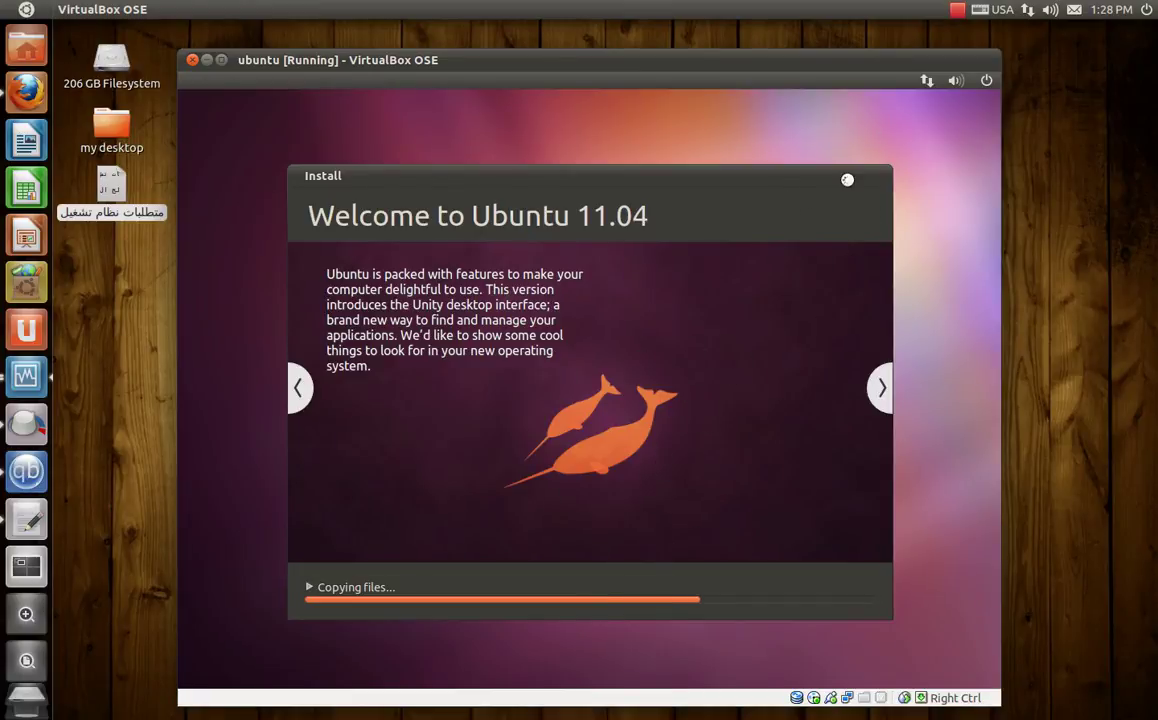
click(957, 11)
click(965, 50)
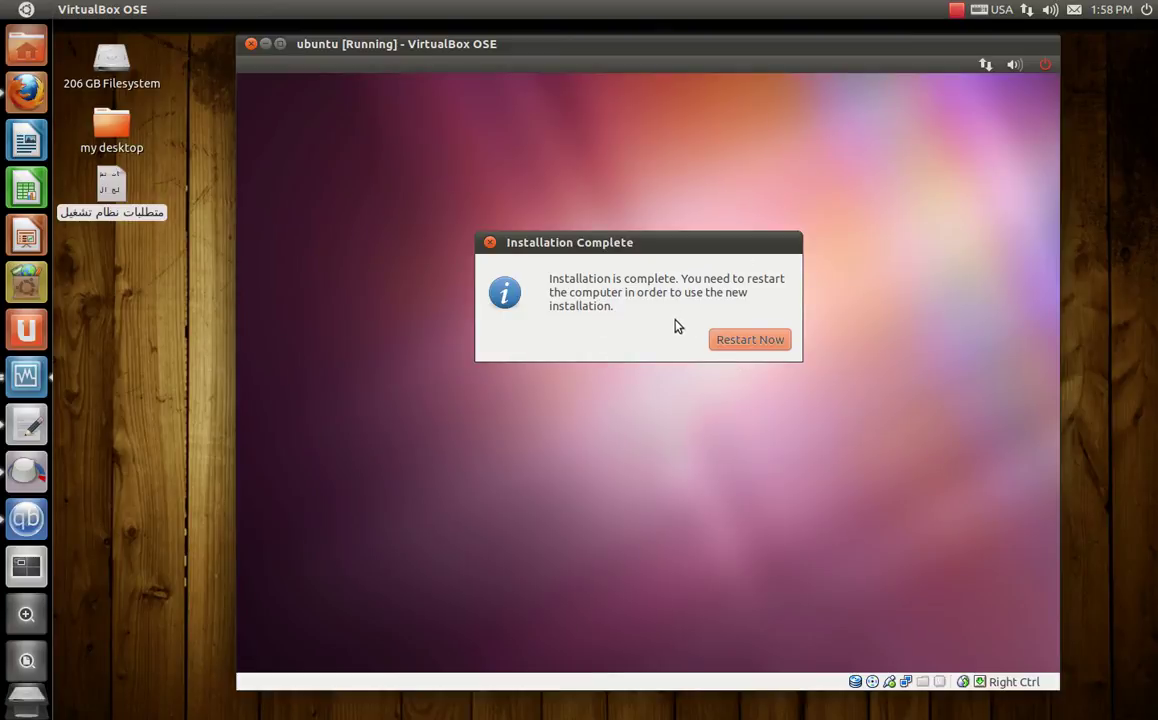
- Restart the machine after the installation and remove ubuntu-11.04-desktop-i386.iso from its virtual CD/DVD drive
click(765, 344)
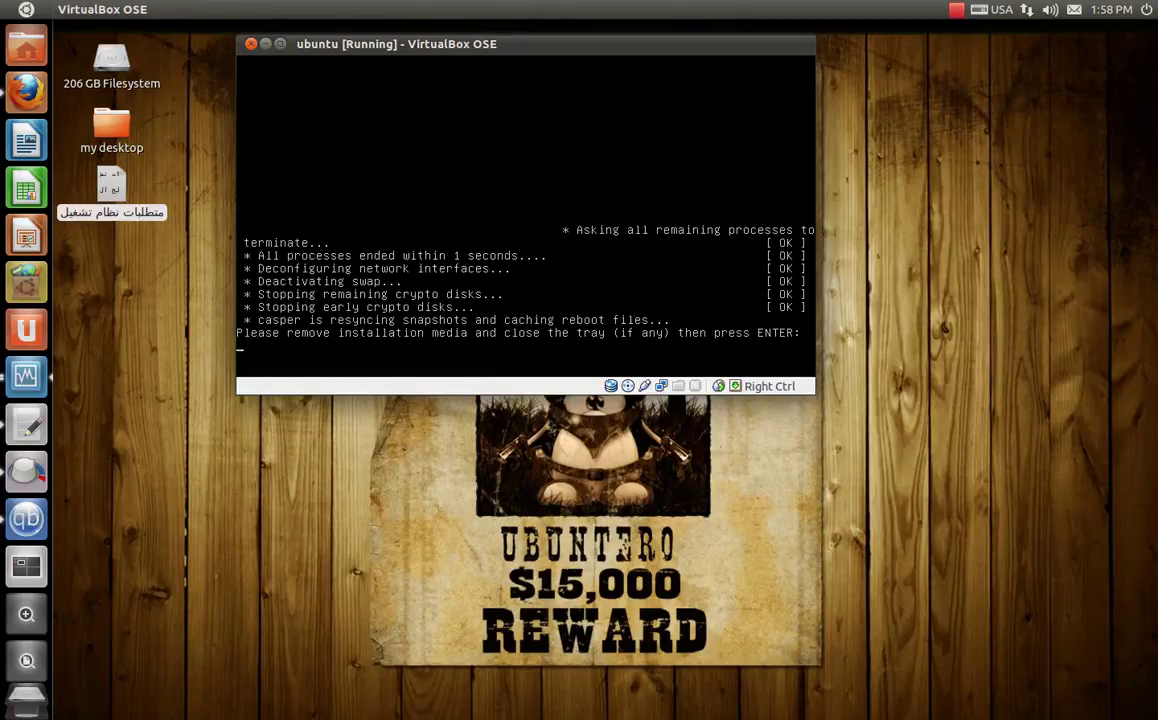
click(186, 10)
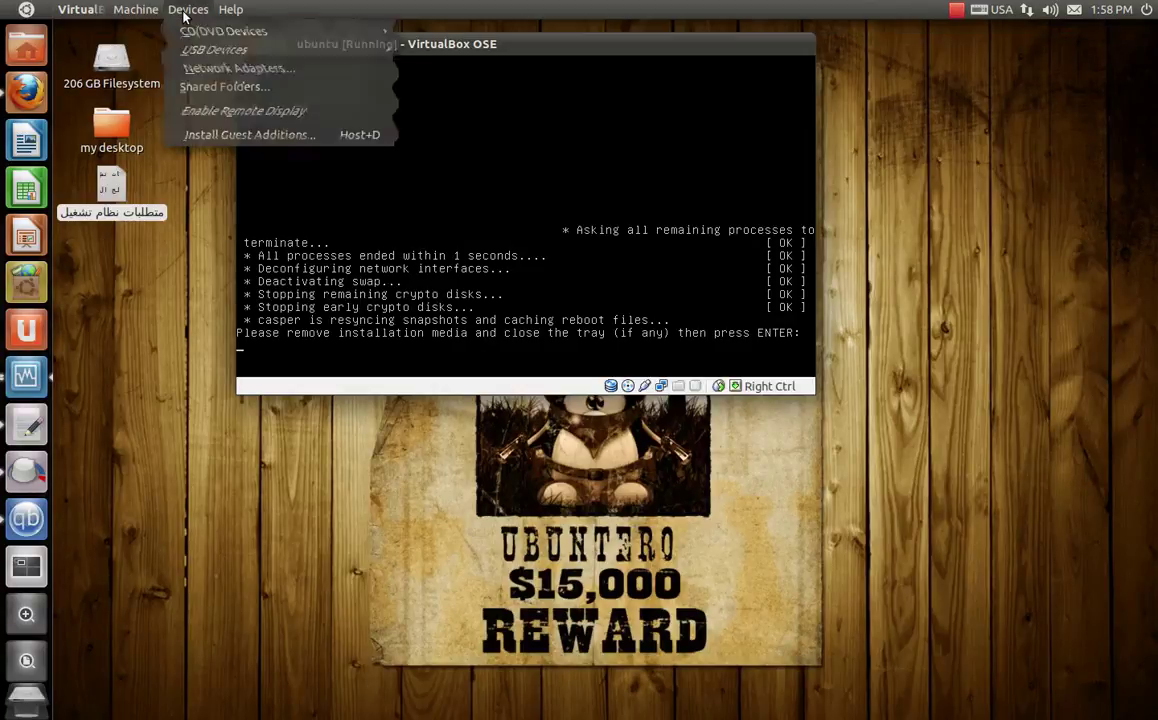
mouse_move(203, 37)
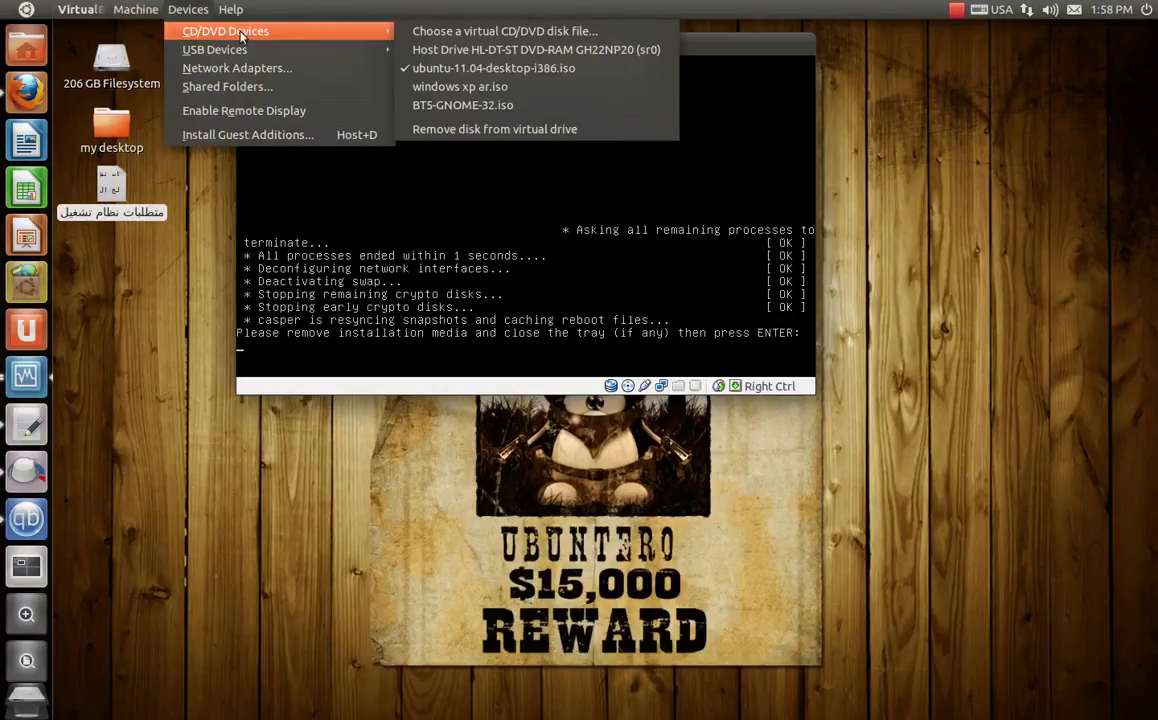
click(421, 70)
- Check the virtual CD/DVD drive for a mounted disk image and continue the reboot into the installed system
click(190, 10)
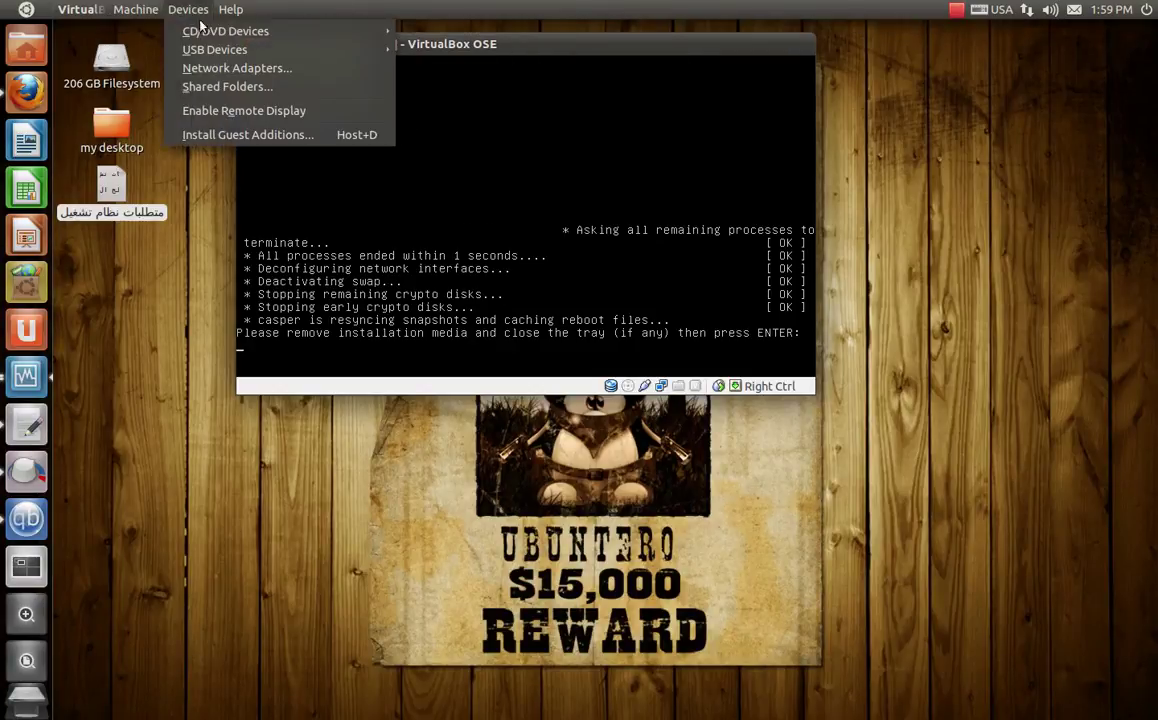
mouse_move(203, 33)
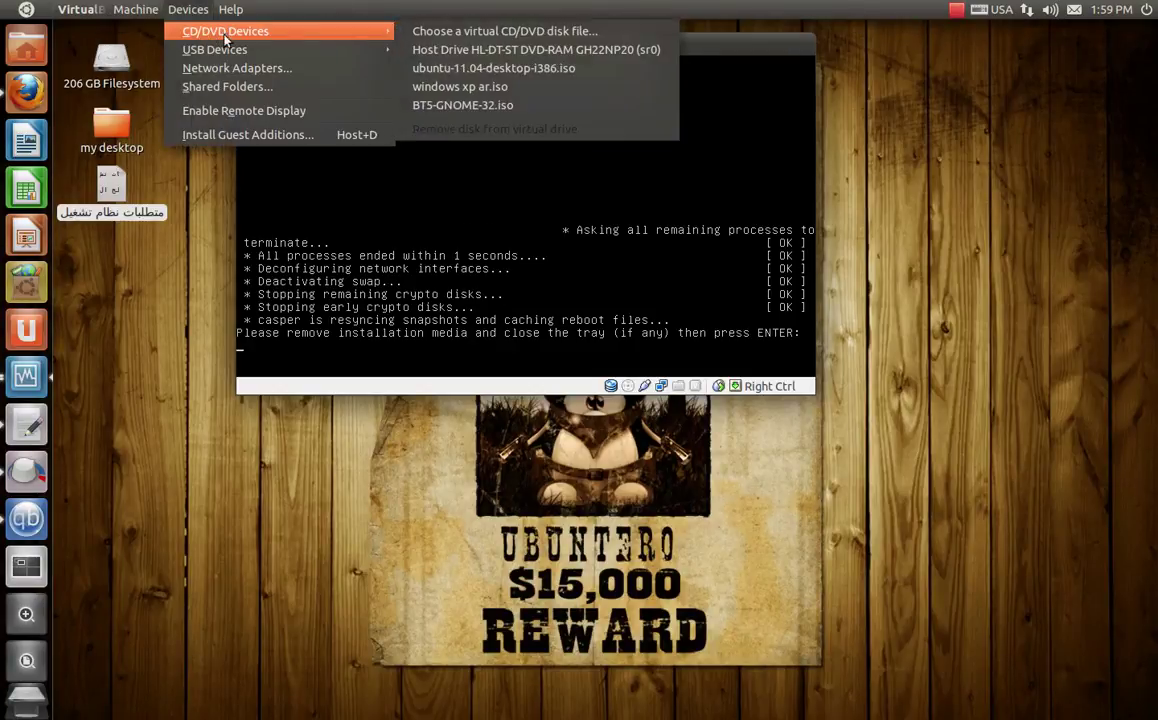
click(293, 346)
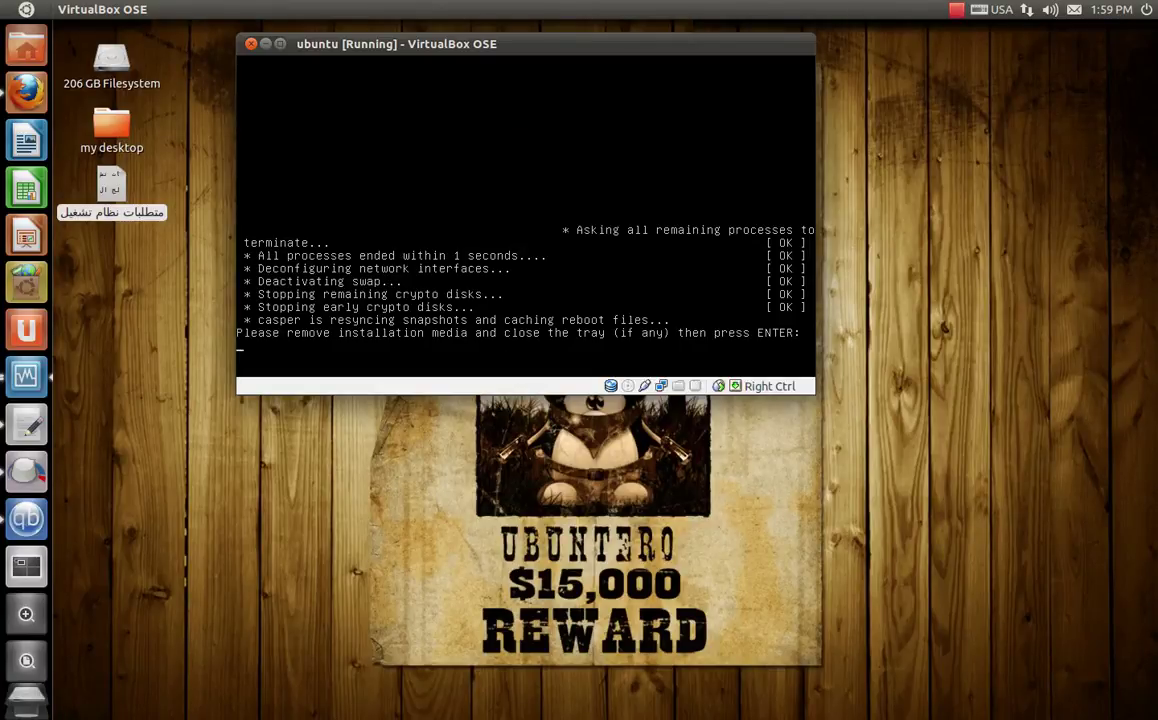
key(Return)
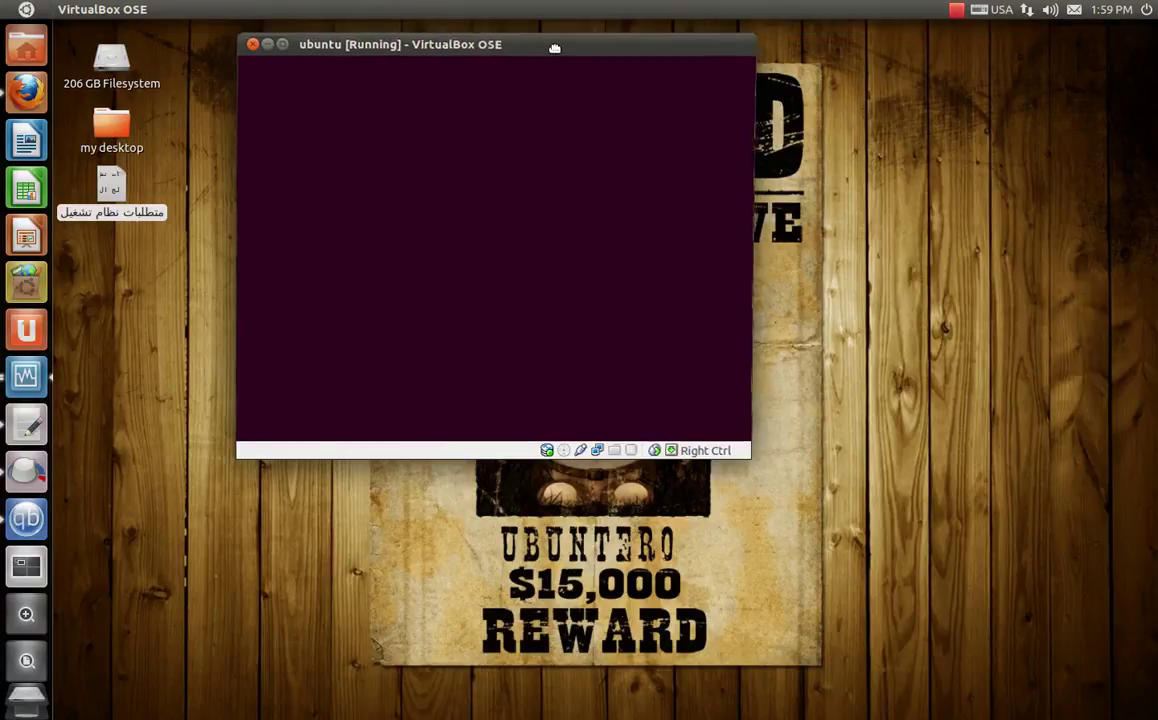
drag(553, 44, 659, 91)
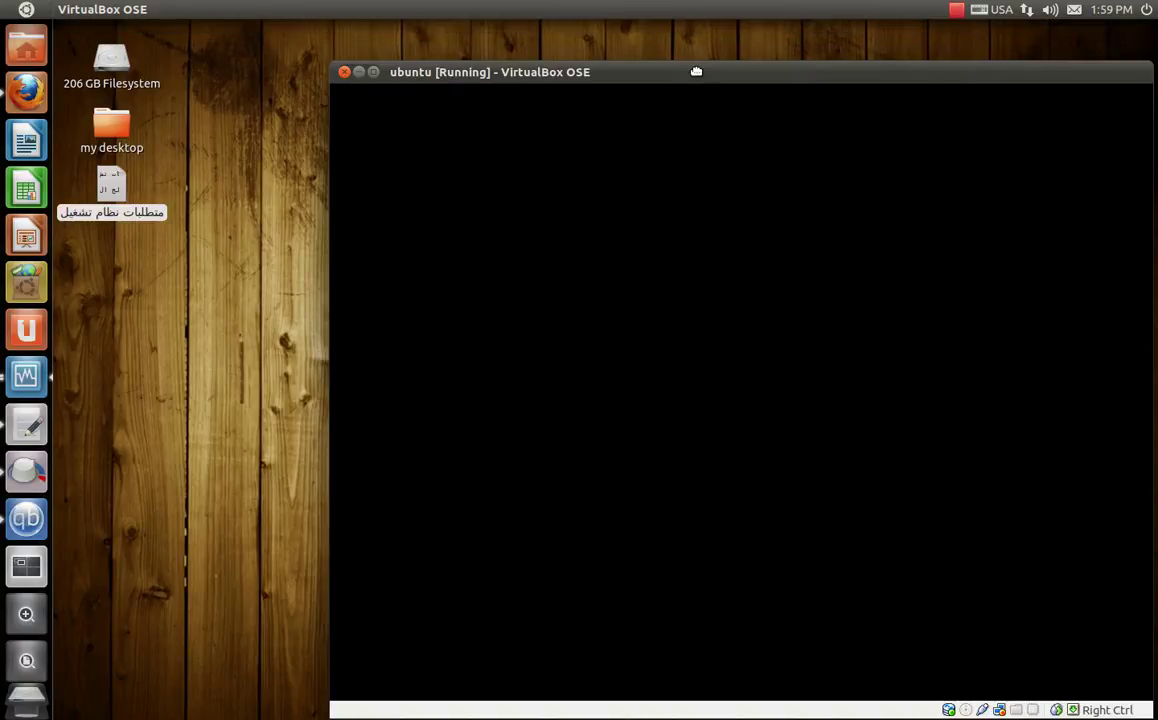
drag(696, 72, 563, 49)
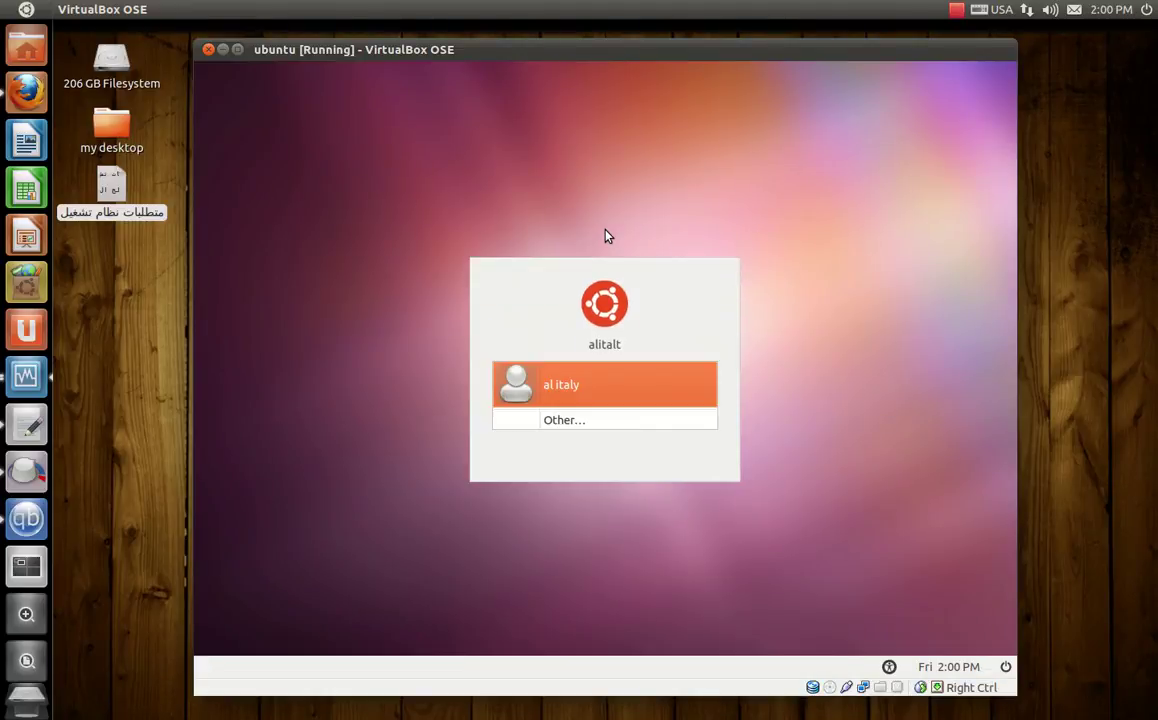
- Log in to the new account with its password, using the Ubuntu Classic session
click(557, 390)
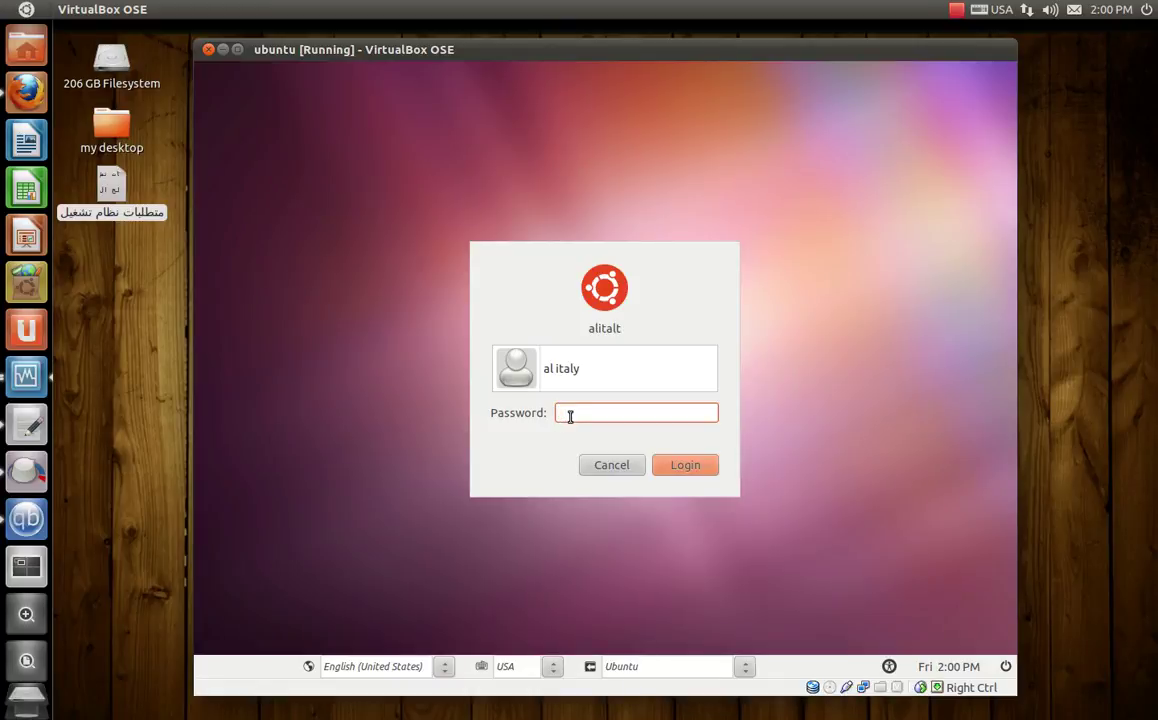
text(**********)
click(745, 666)
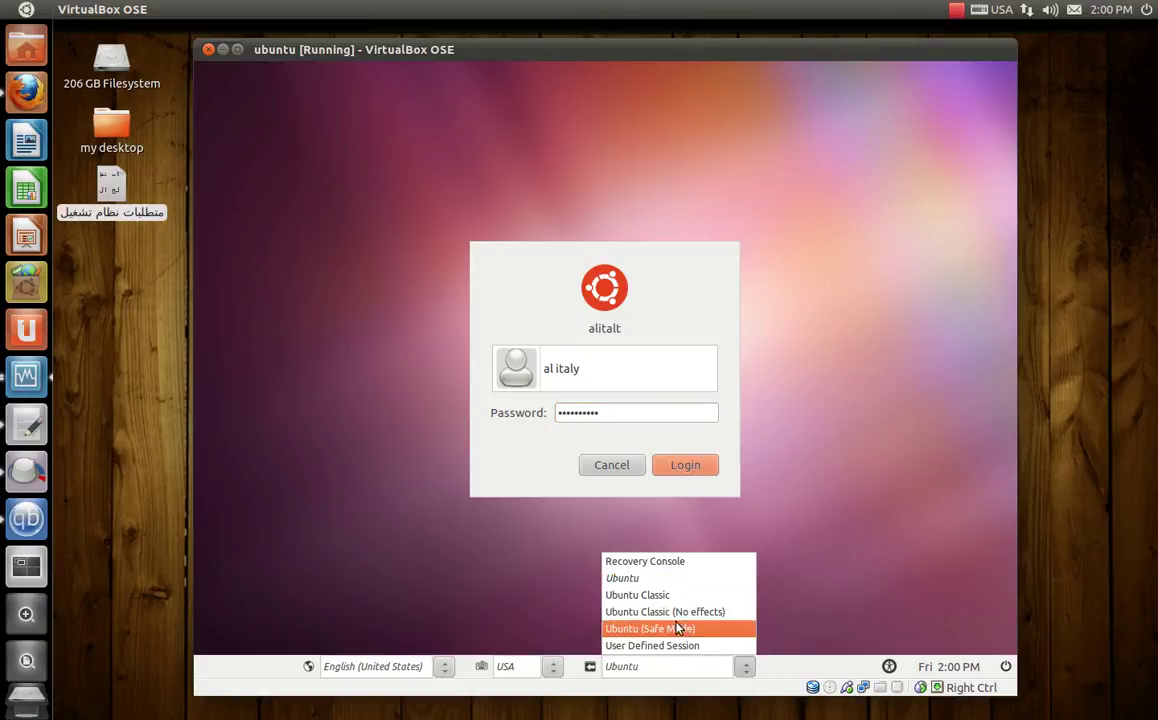
click(657, 597)
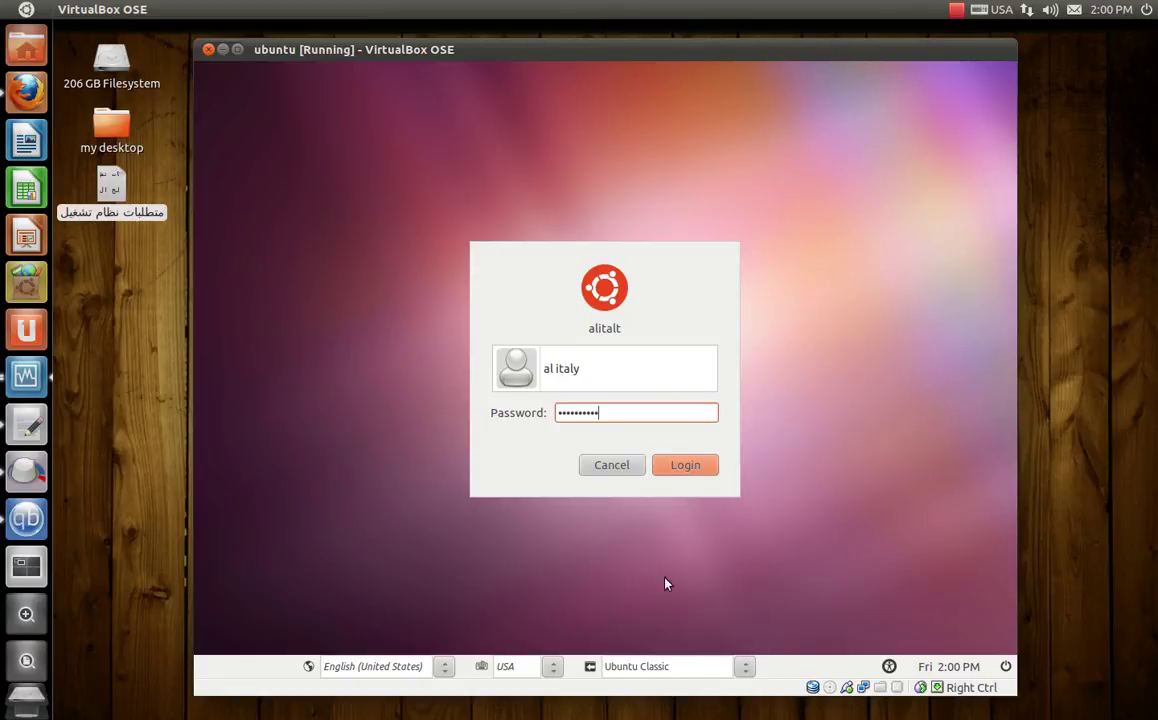
click(688, 468)
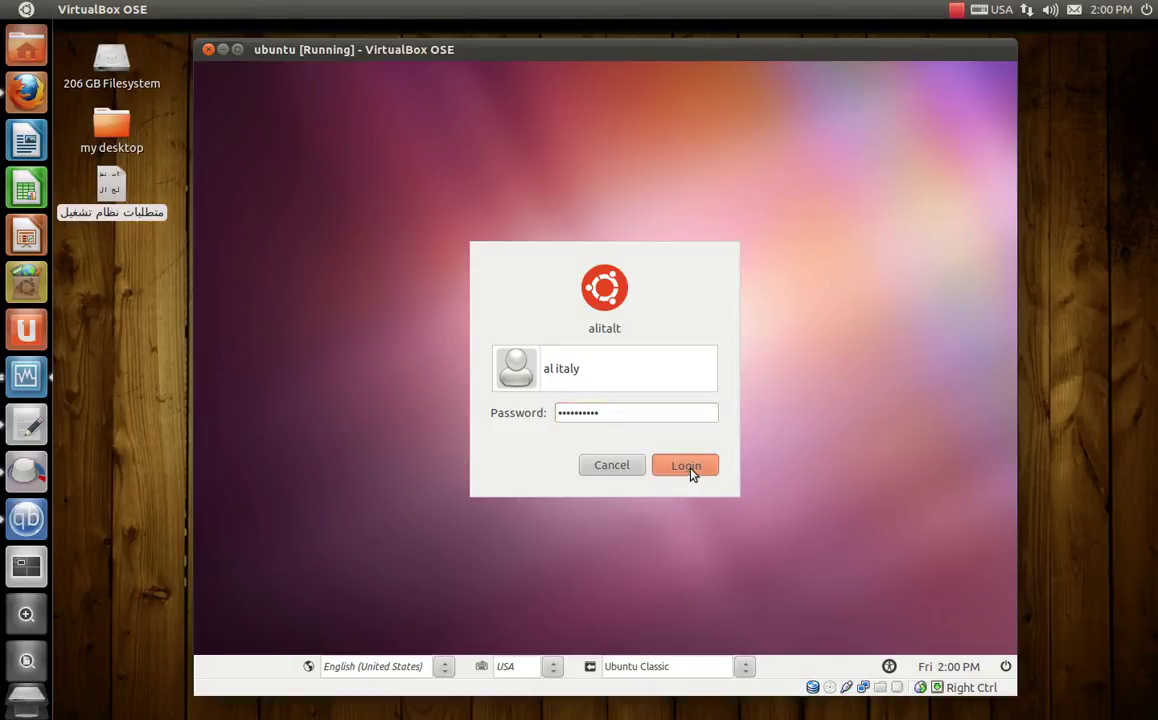